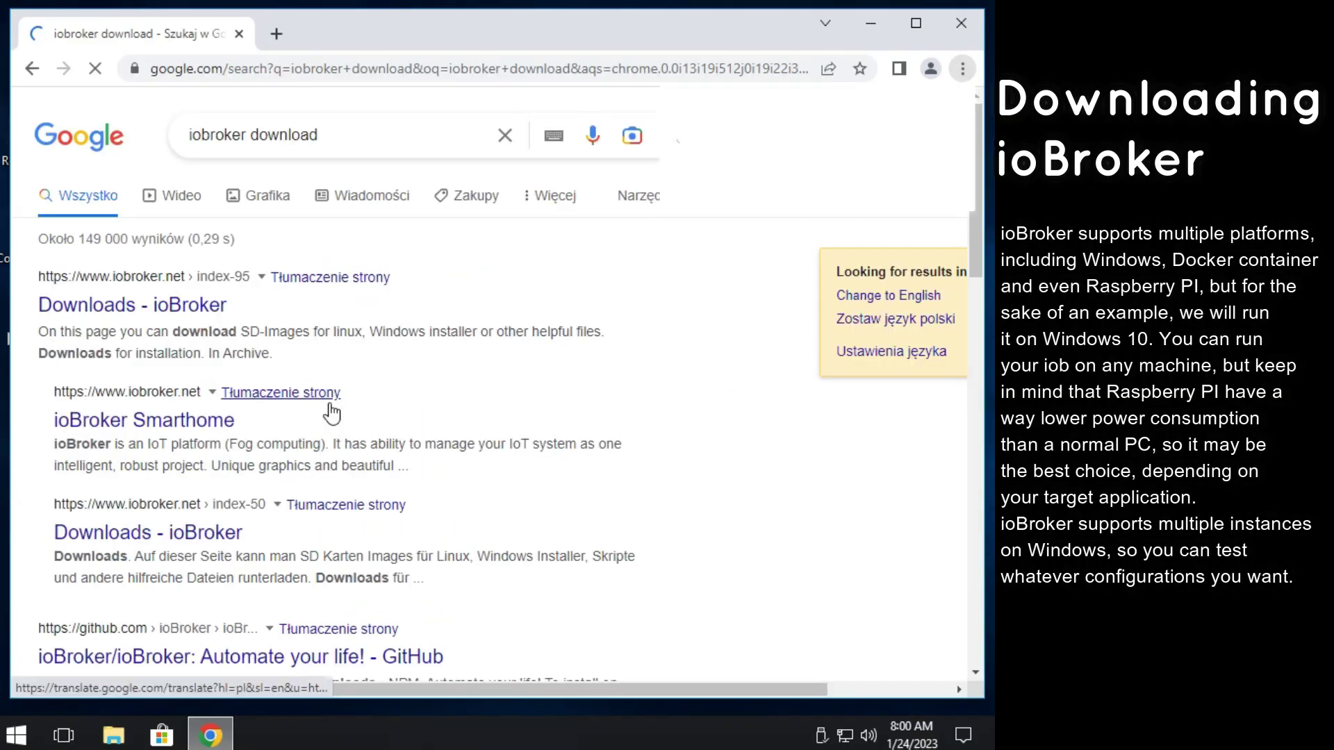
Download the ioBroker Windows installer from the ioBroker downloads page and launch it.
{"action": "left_click", "coordinate": [125, 309]}
{"action": "left_click", "coordinate": [146, 507]}
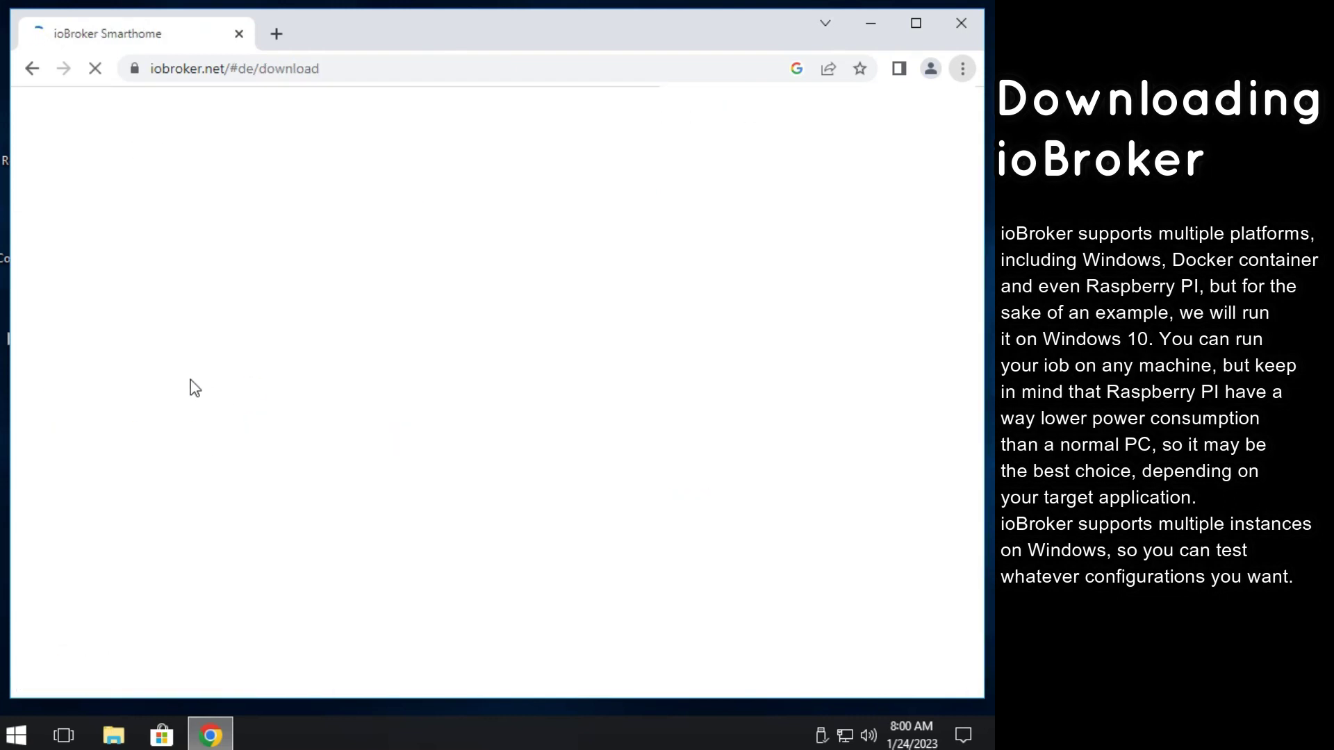
{"action": "scroll", "coordinate": [170, 373], "scroll_direction": "down", "scroll_amount": 5}
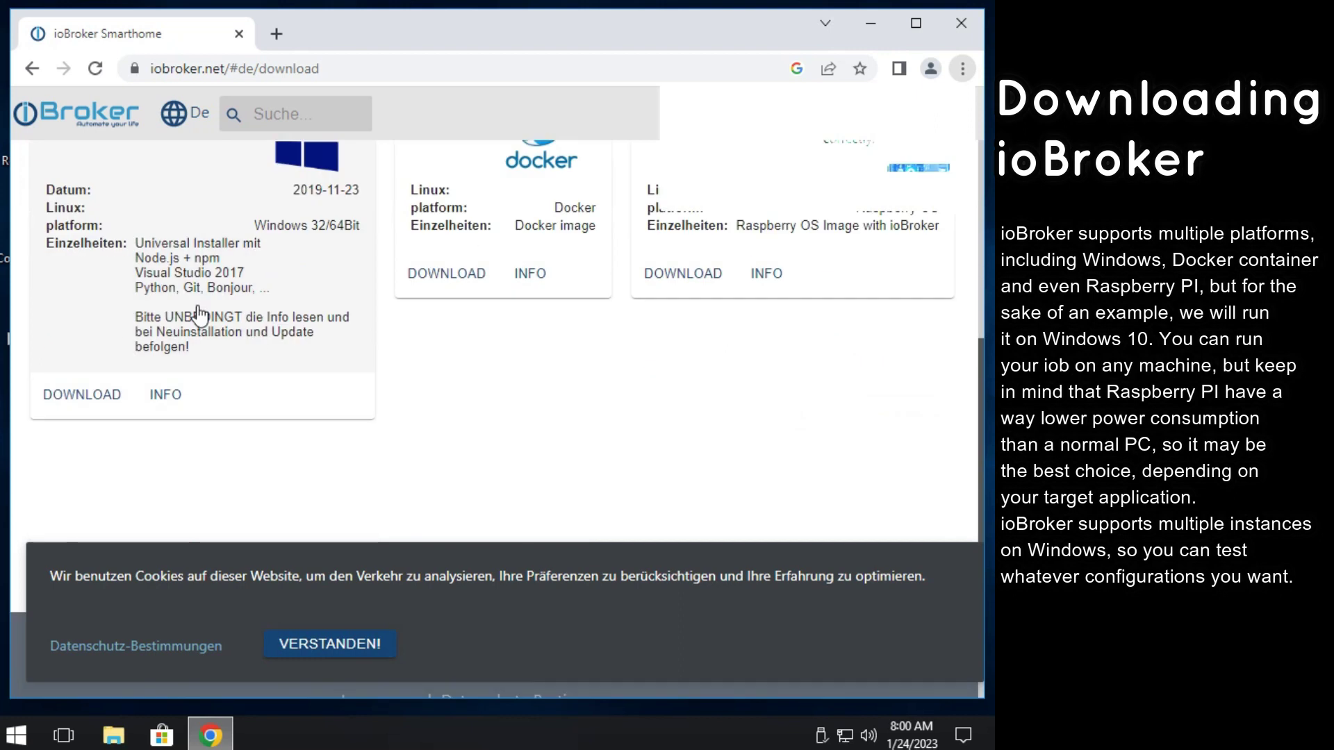
{"action": "left_click", "coordinate": [87, 411]}
{"action": "left_click", "coordinate": [99, 668]}
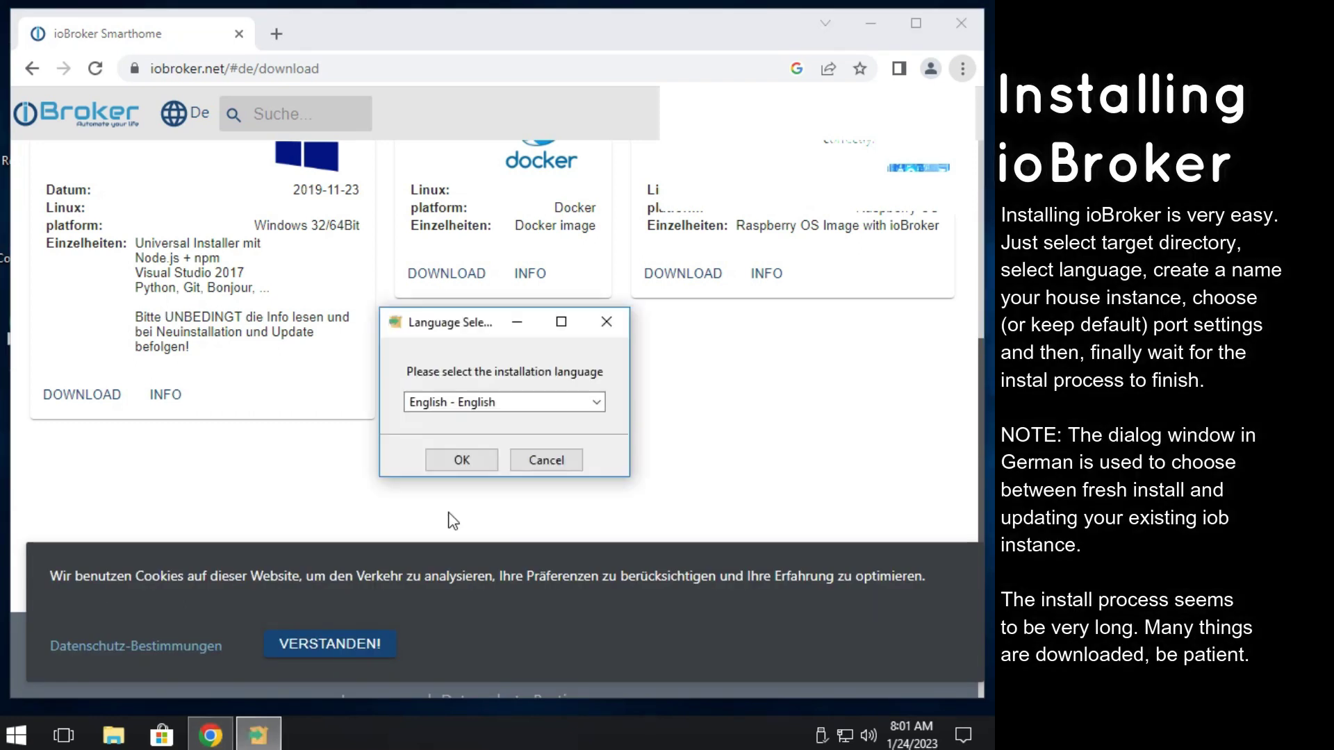
Keep English as the installer language, accept the license, and choose a new server instance.
{"action": "left_click", "coordinate": [458, 461]}
{"action": "left_click", "coordinate": [679, 599]}
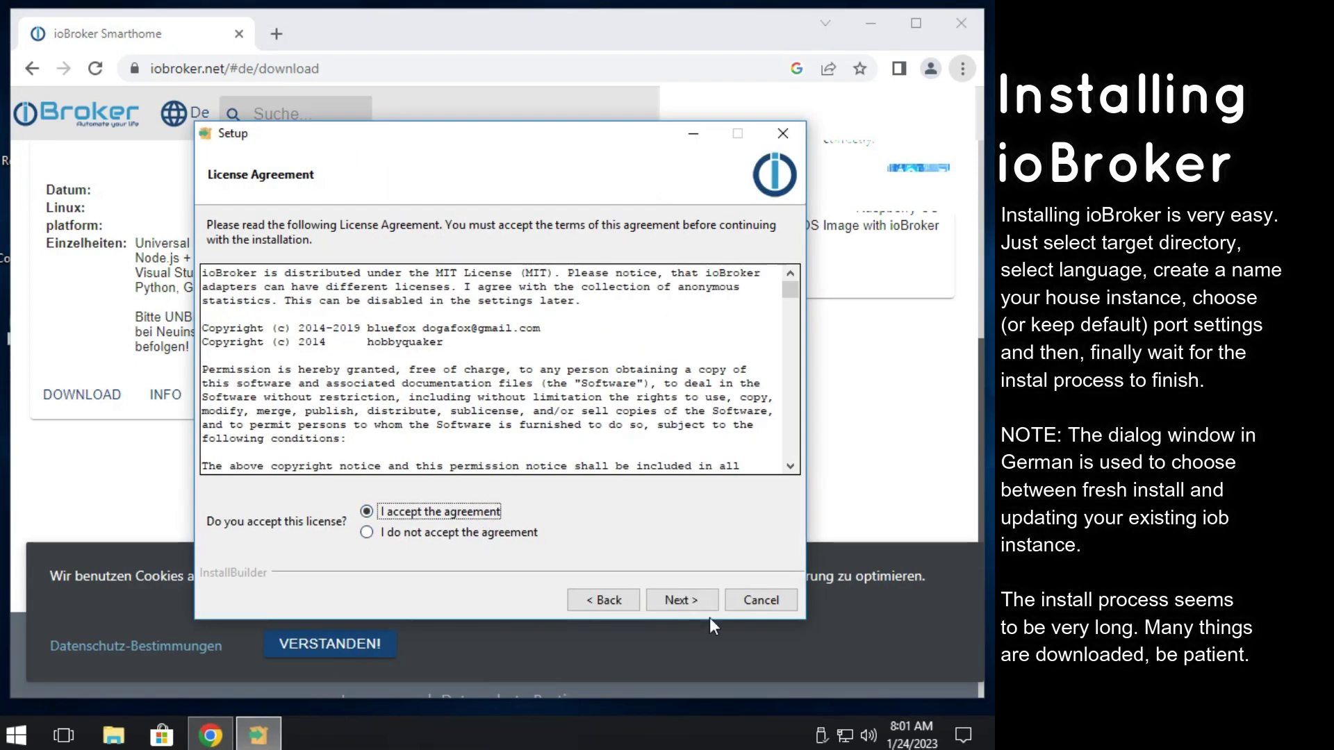
{"action": "left_click", "coordinate": [708, 613]}
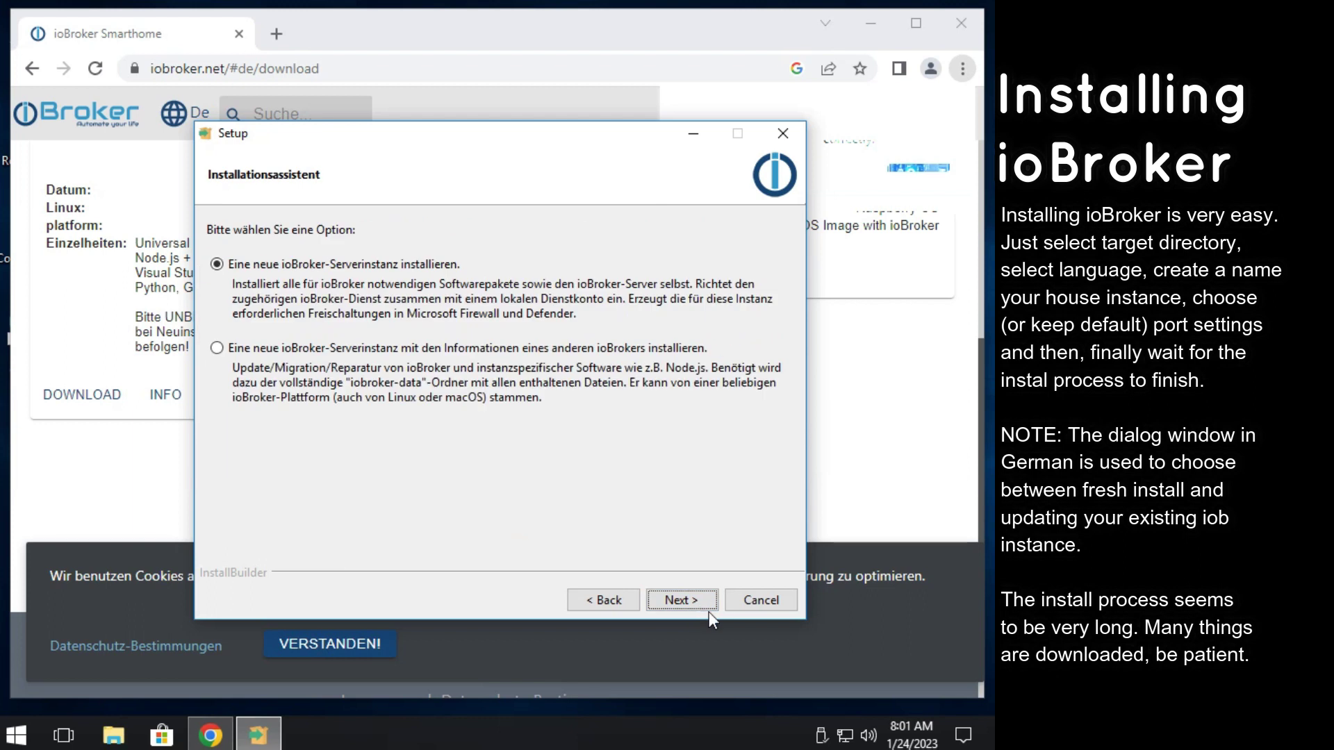
{"action": "left_click", "coordinate": [679, 599]}
{"action": "left_click", "coordinate": [682, 599]}
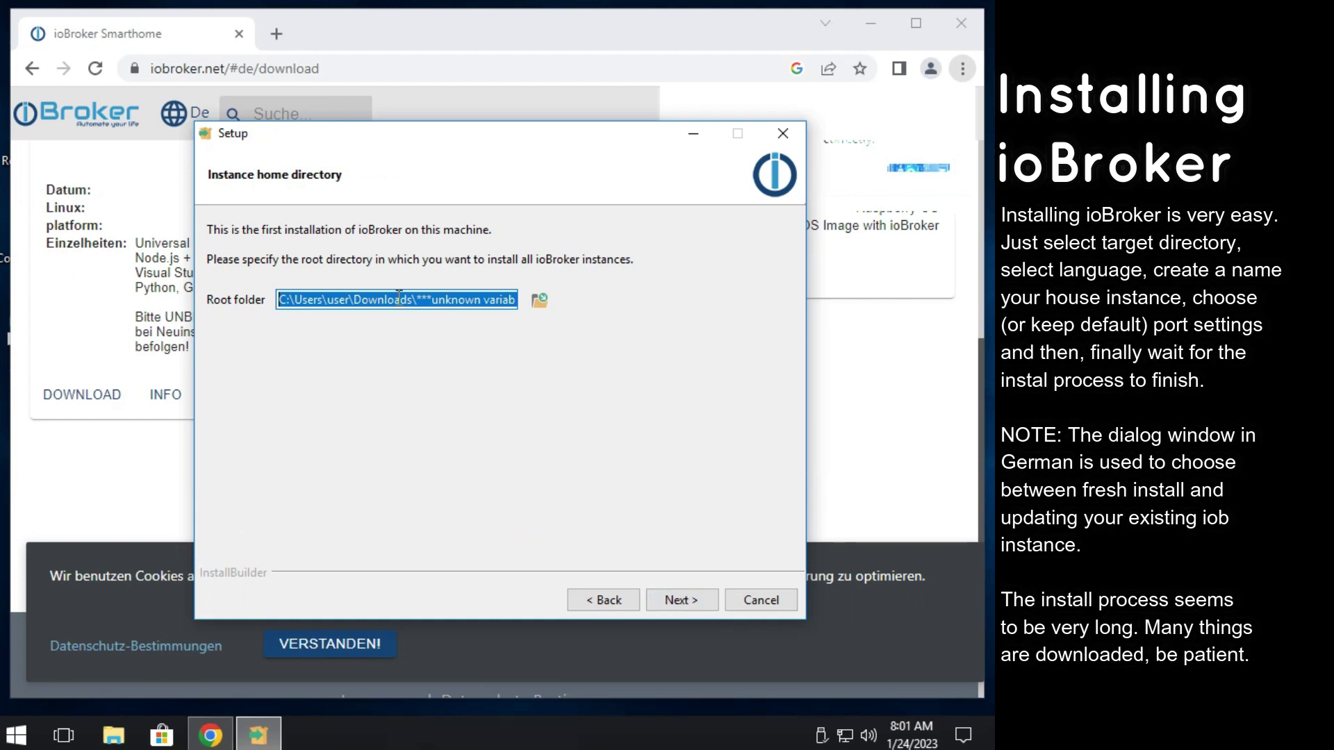
Install to C:\Program Files\ioBroker as SmartHome with default ports 9000, 9001 and 8081.
{"action": "type", "text": "C:\\Program Files\\ioBroker"}
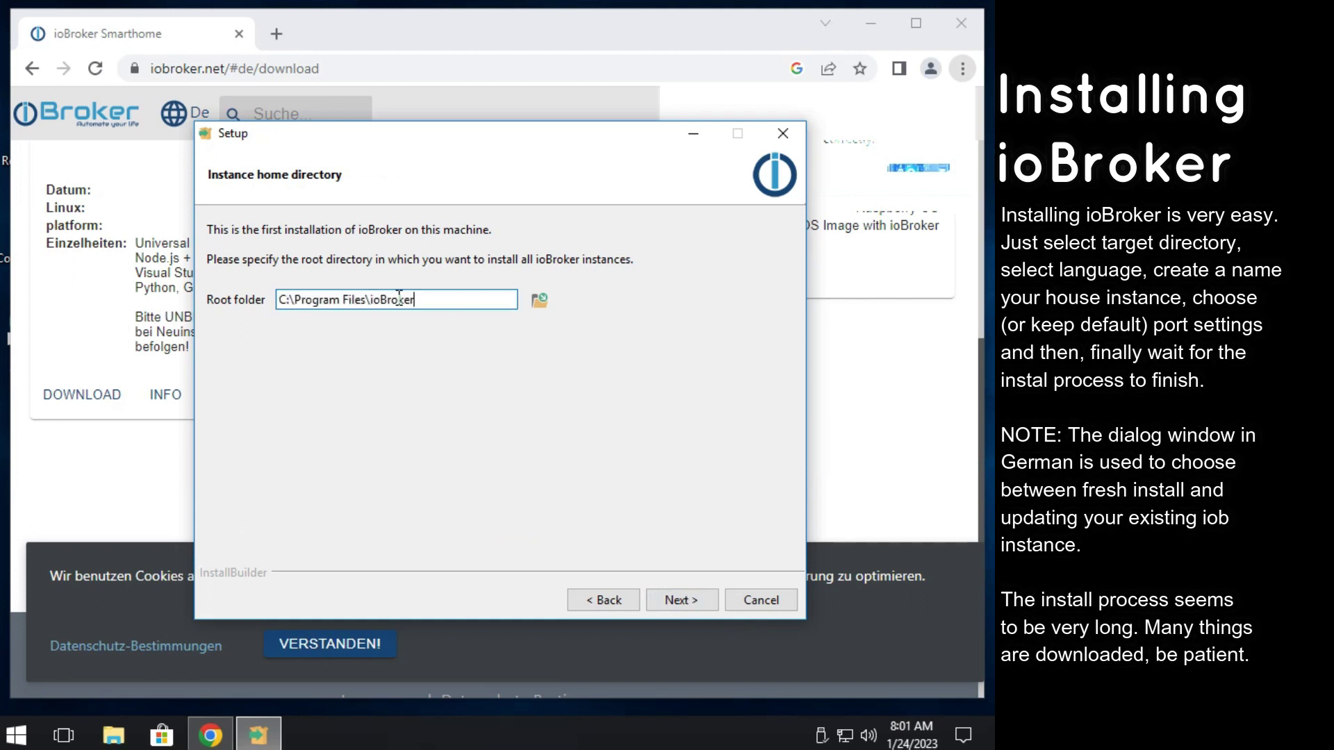
{"action": "left_click", "coordinate": [675, 600]}
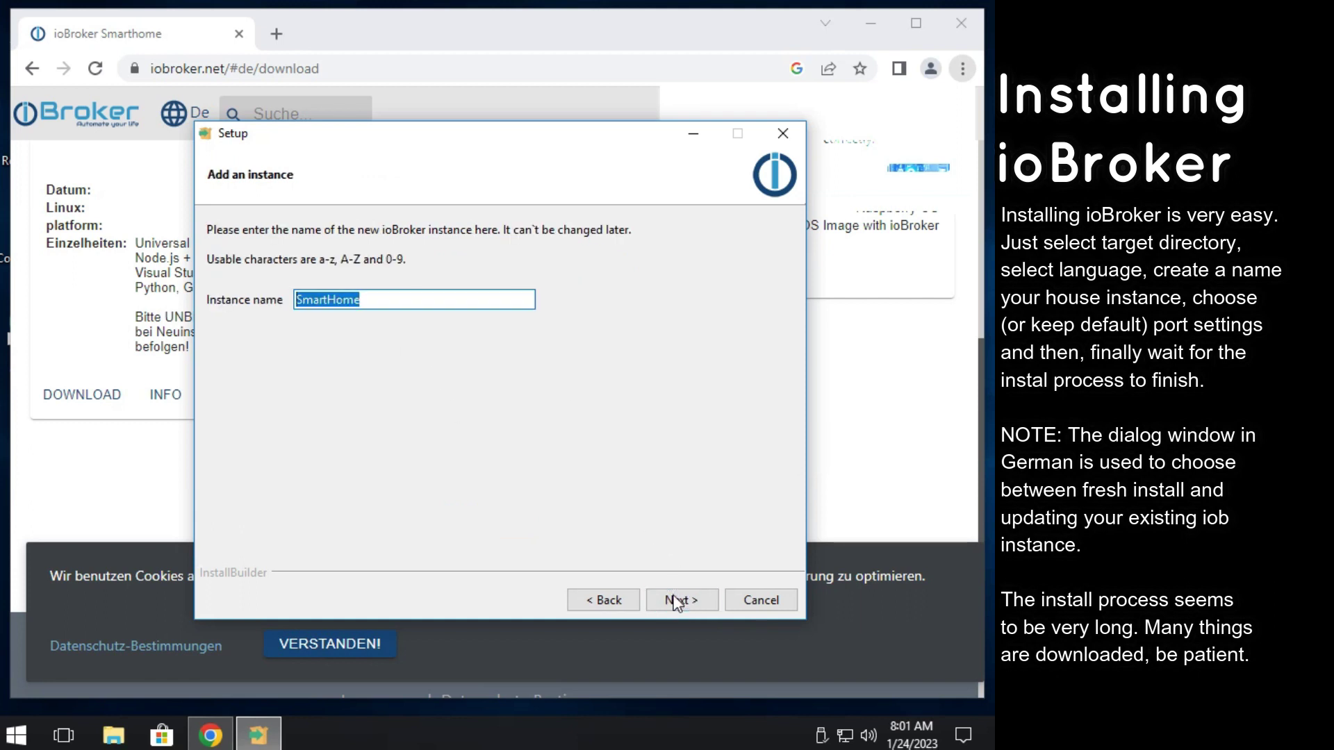
{"action": "left_click", "coordinate": [675, 600]}
{"action": "left_click", "coordinate": [675, 600]}
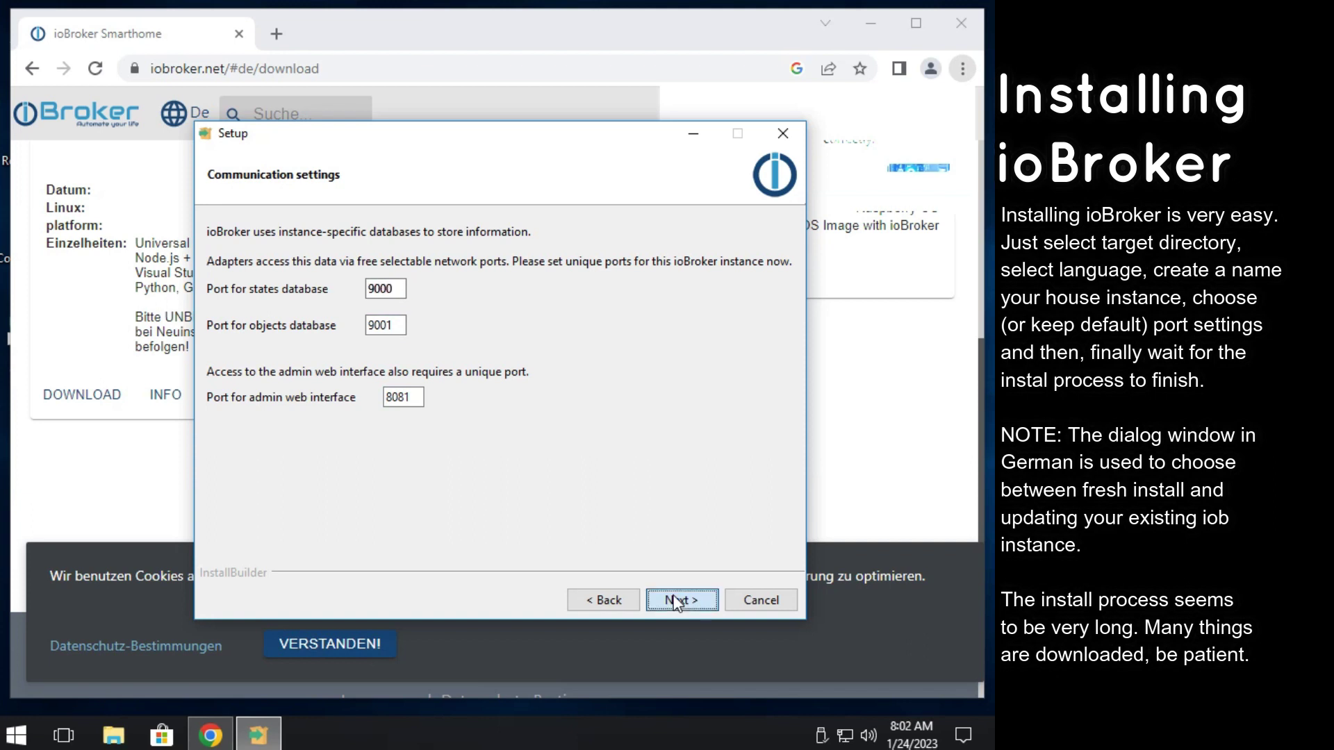
{"action": "left_click", "coordinate": [675, 601]}
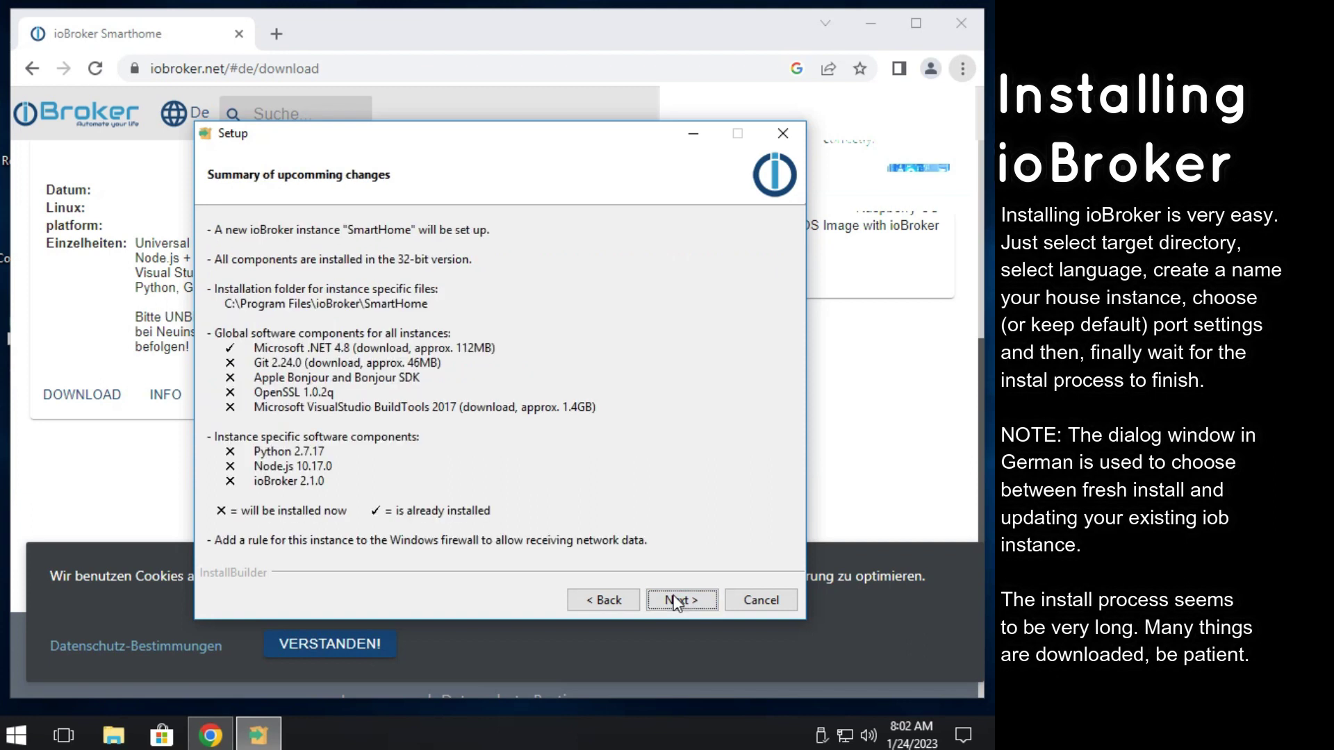
Start the installation and let it run to the Completing the ioBroker Setup Wizard page.
{"action": "left_click", "coordinate": [675, 600]}
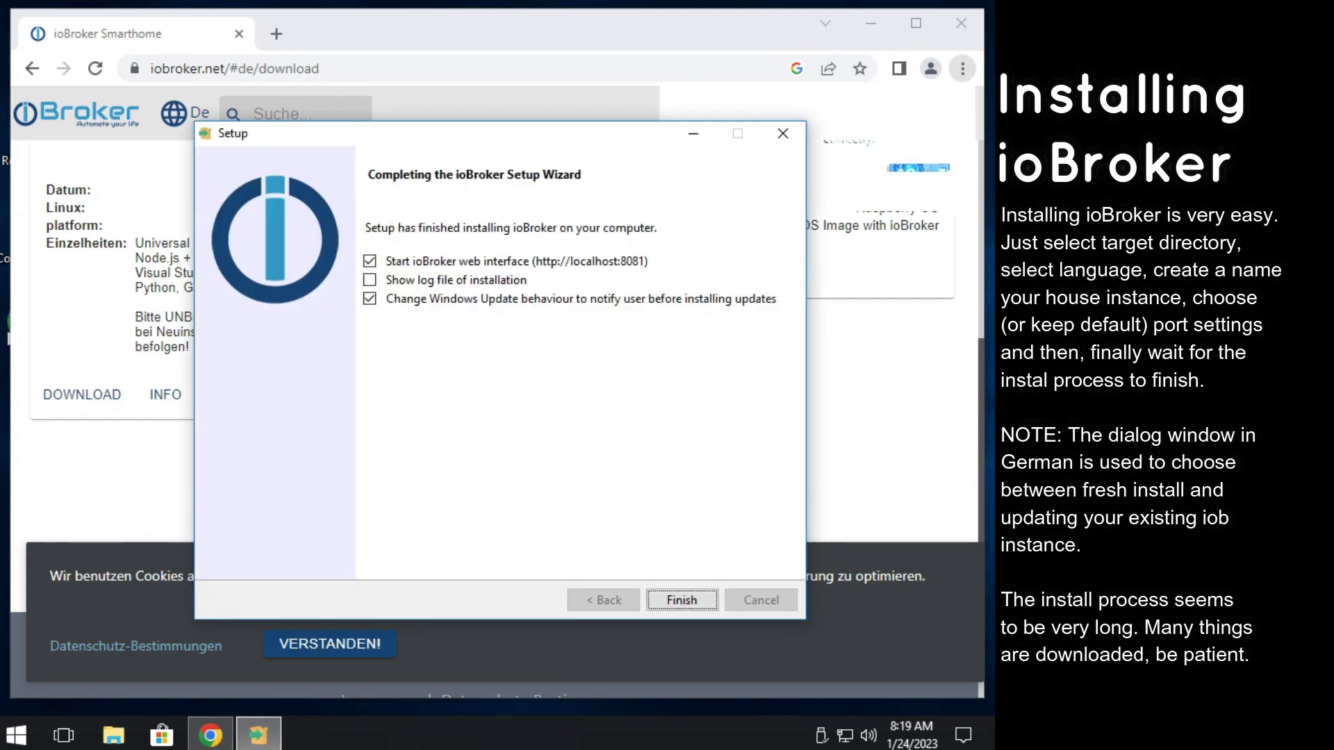
Finish setup, dismiss the important notes, save the system settings and close the discovery wizard.
{"action": "left_click", "coordinate": [681, 600]}
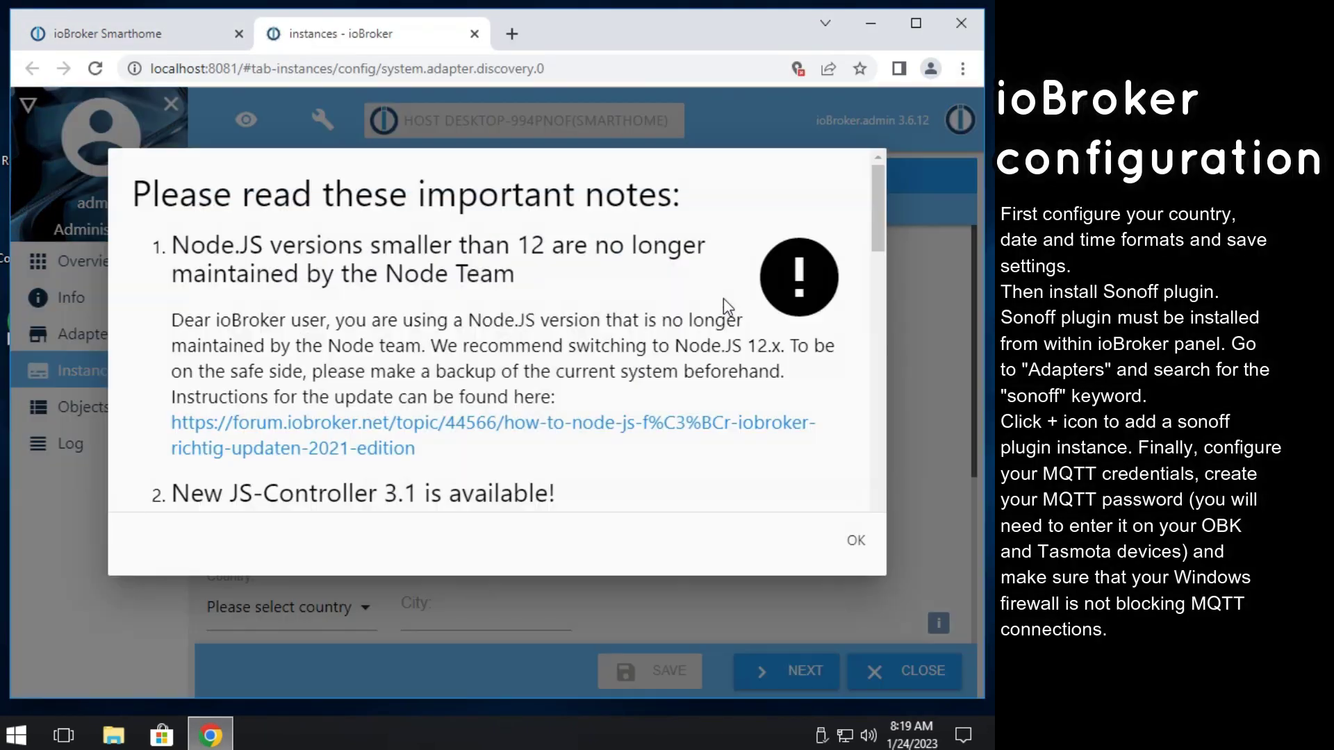
{"action": "left_click", "coordinate": [851, 543]}
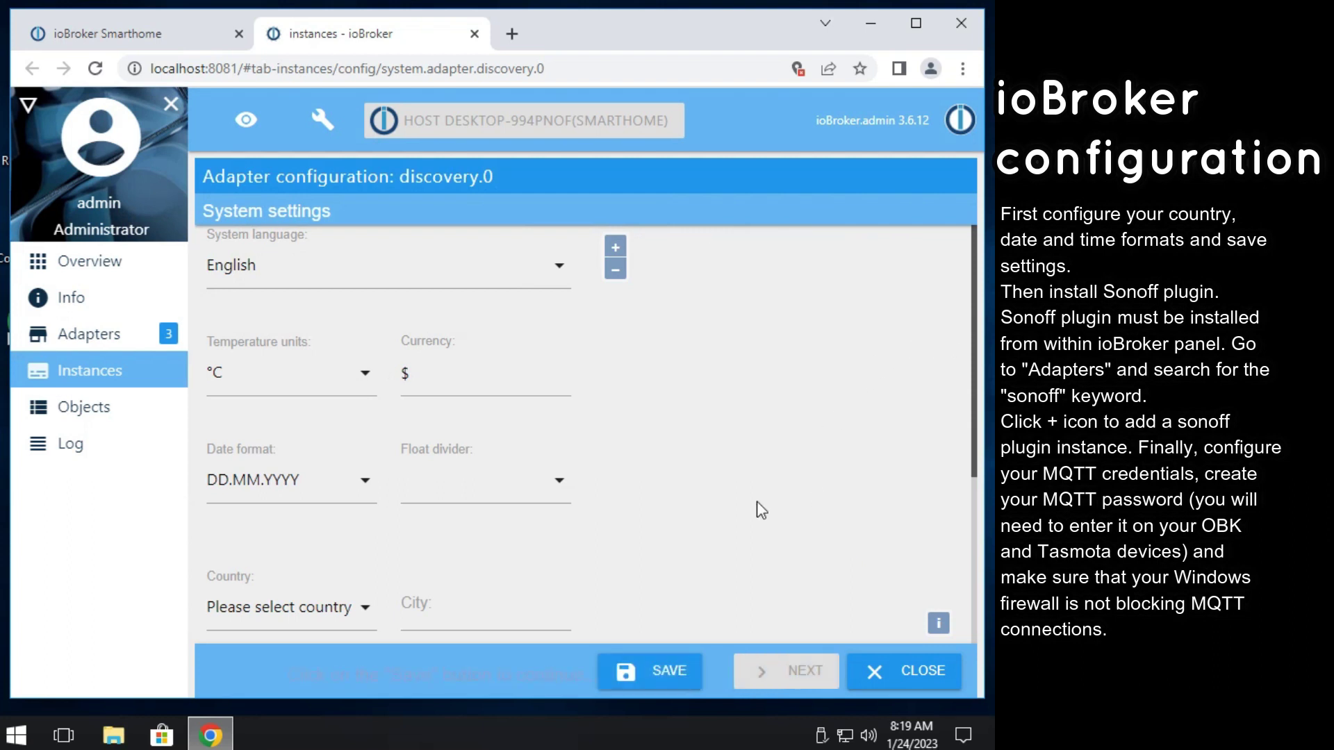
{"action": "left_click", "coordinate": [663, 671]}
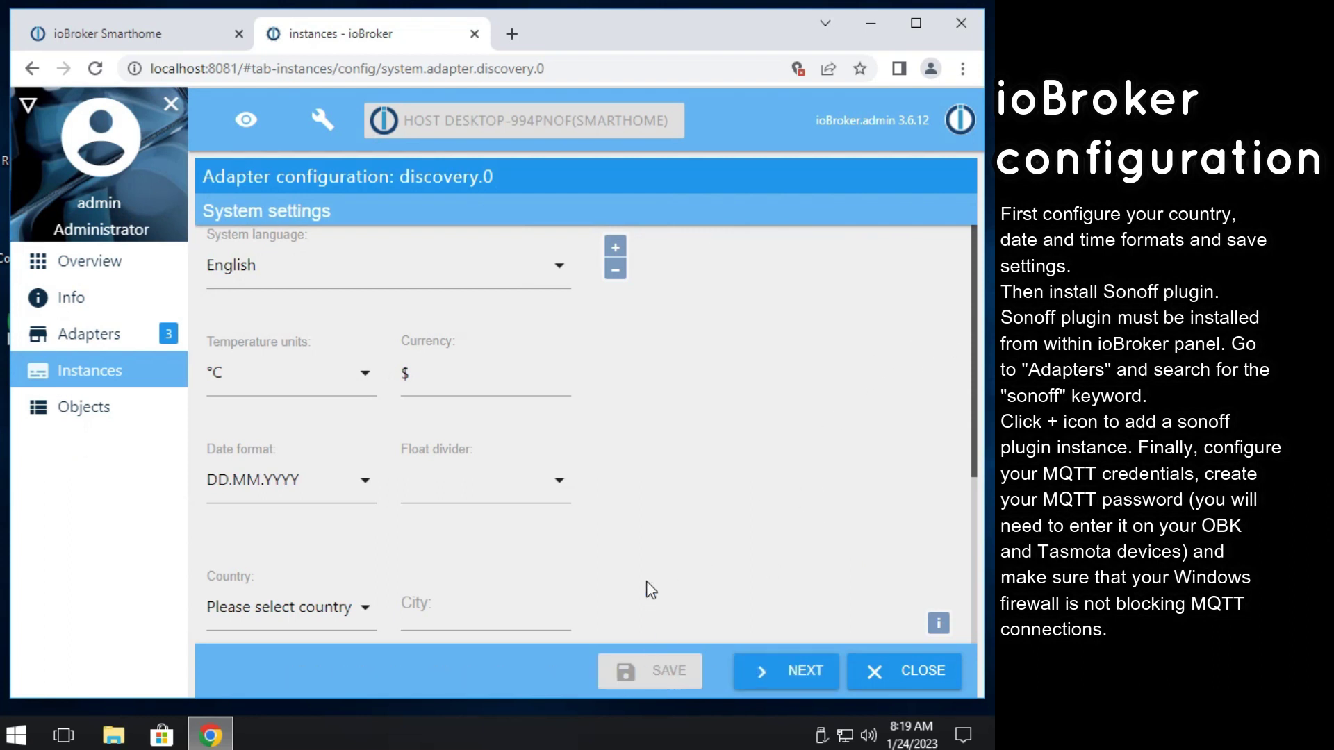
{"action": "left_click", "coordinate": [779, 674]}
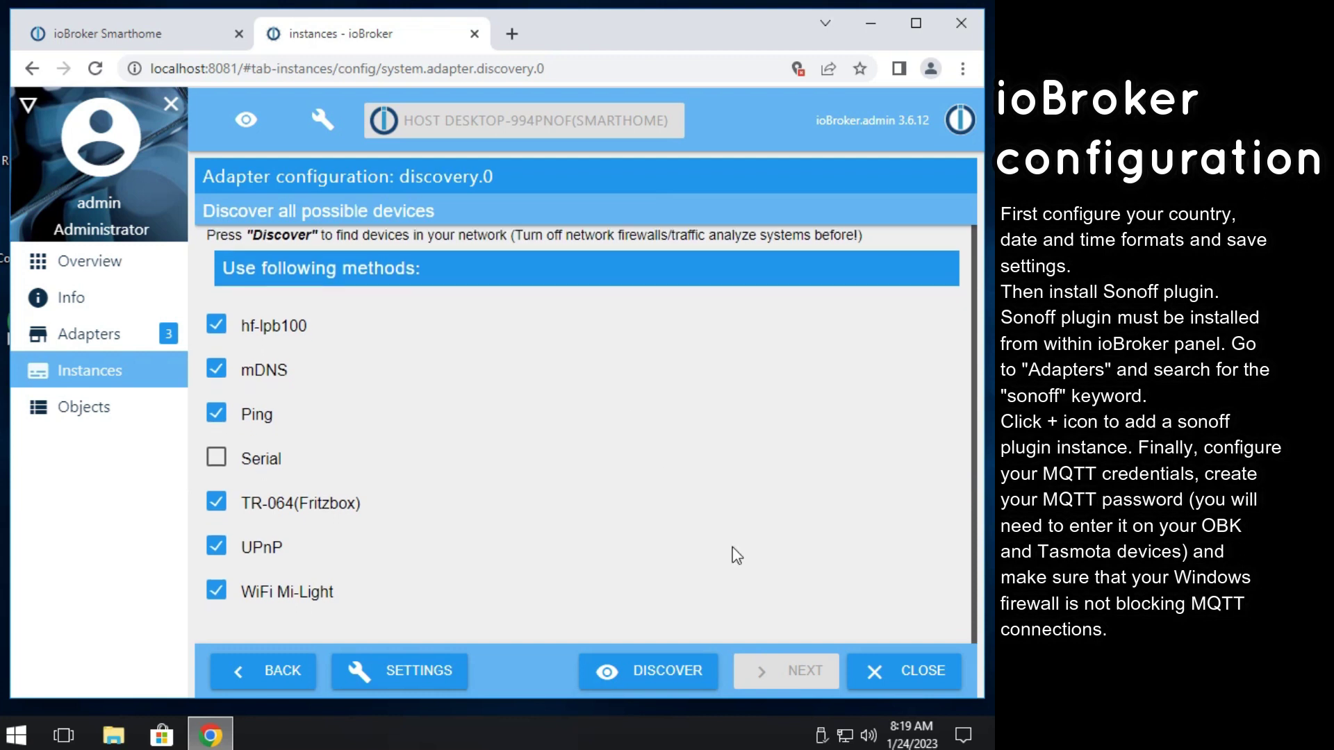
{"action": "left_click", "coordinate": [893, 668]}
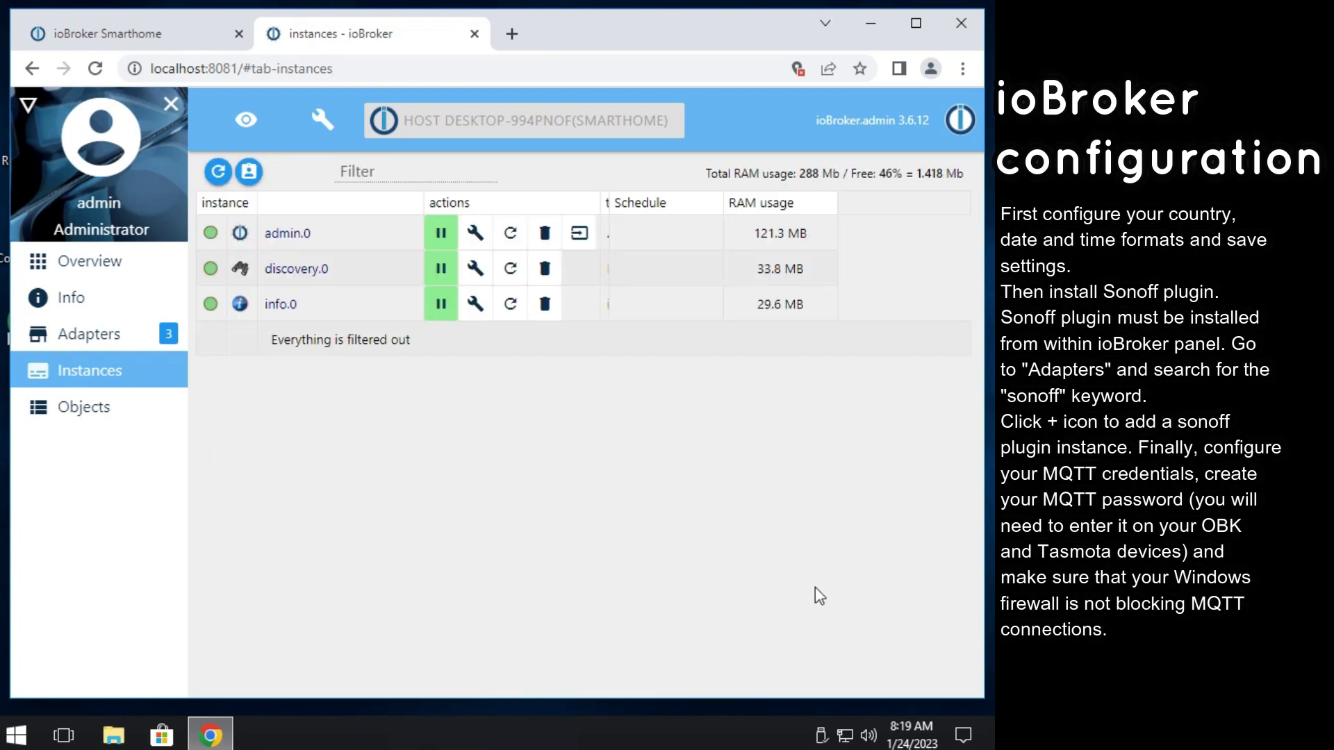
Filter adapters for 'sonoff', add a Sonoff instance, and show the detailed installation log.
{"action": "left_click", "coordinate": [91, 329]}
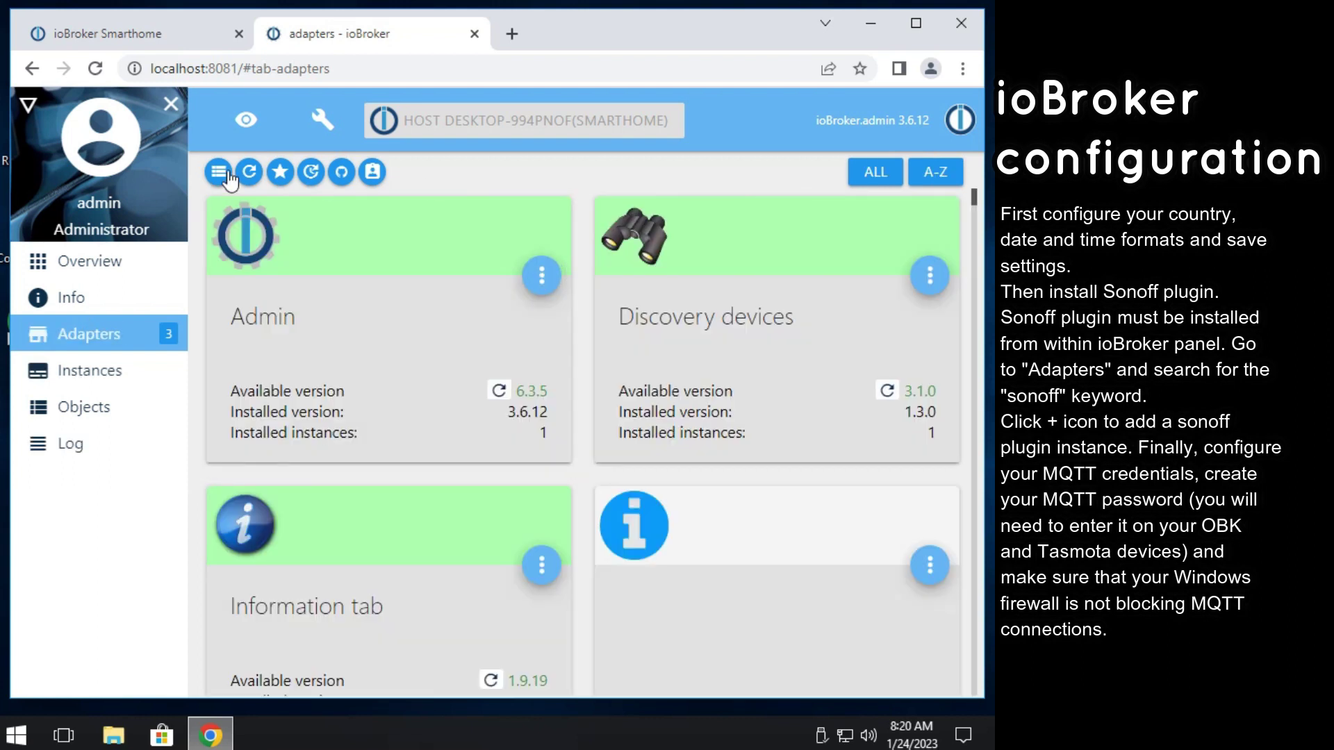
{"action": "left_click", "coordinate": [650, 176]}
{"action": "type", "text": "s"}
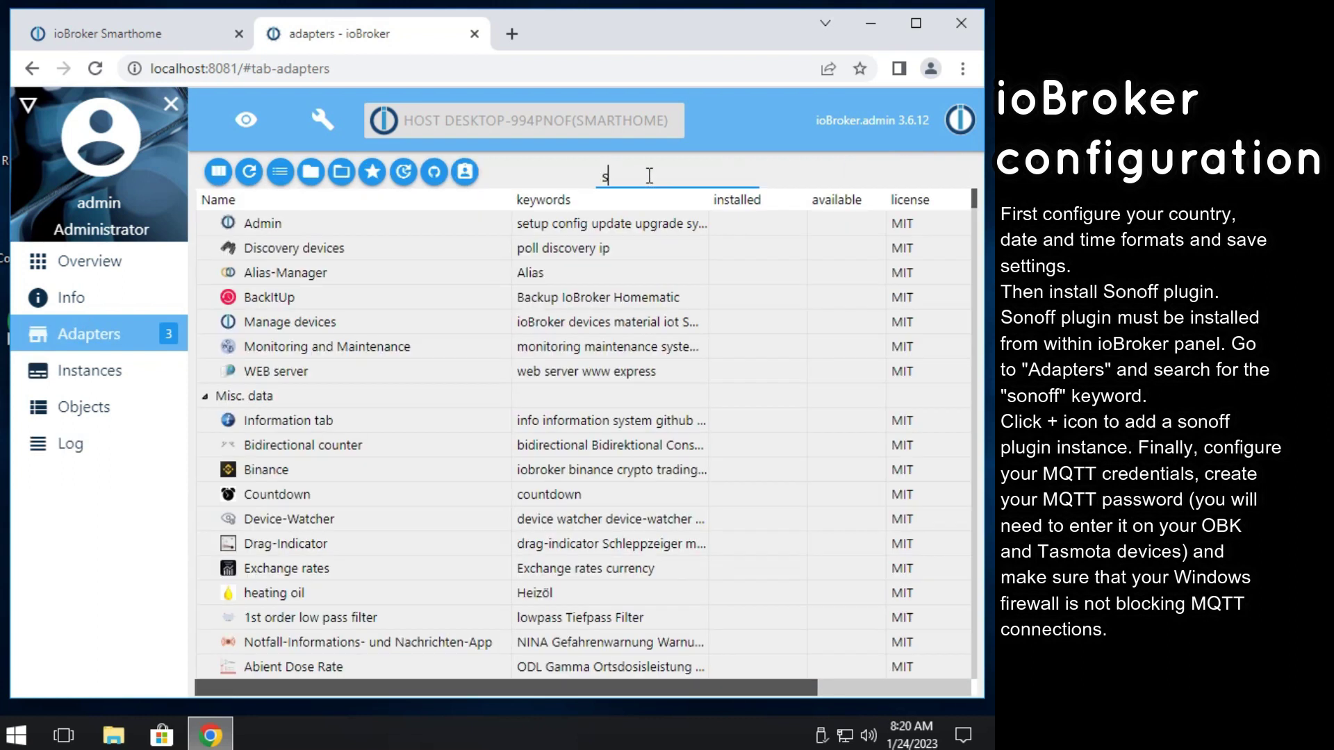
{"action": "type", "text": "onoff"}
{"action": "left_click", "coordinate": [358, 249]}
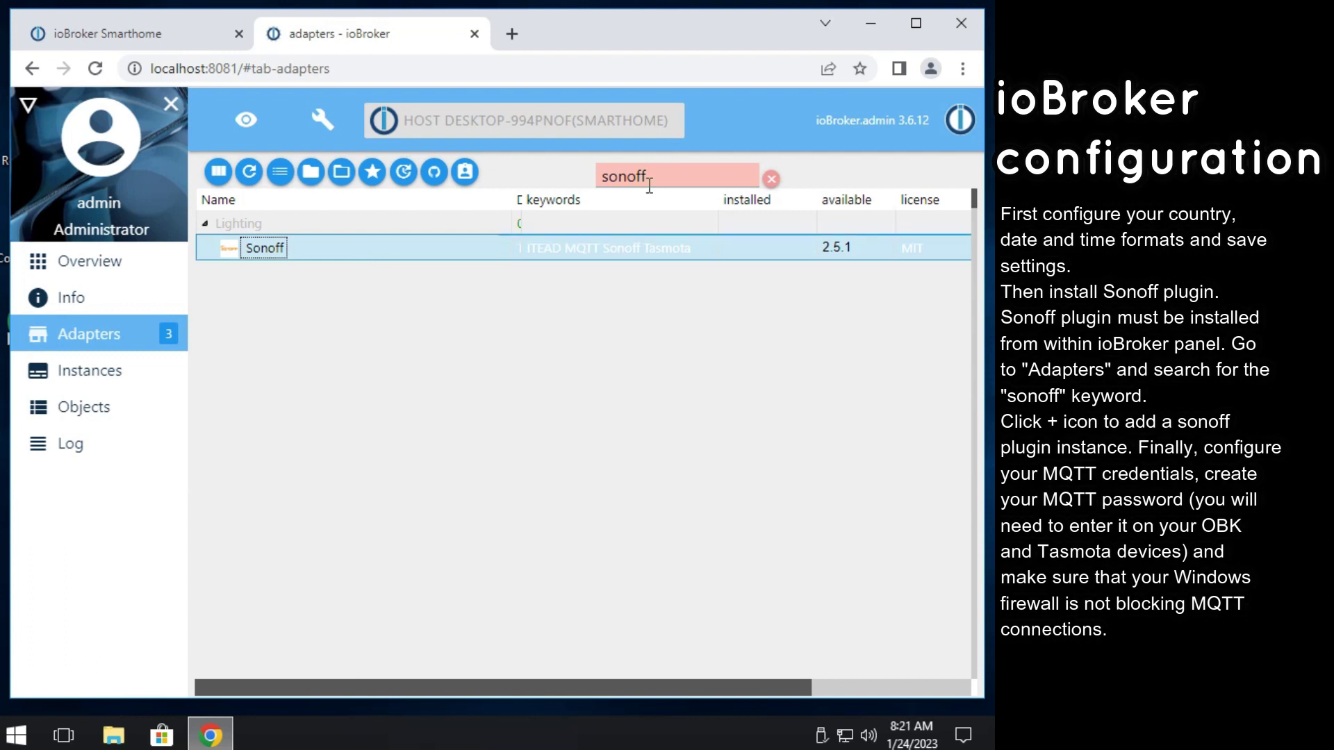
{"action": "left_click", "coordinate": [886, 251]}
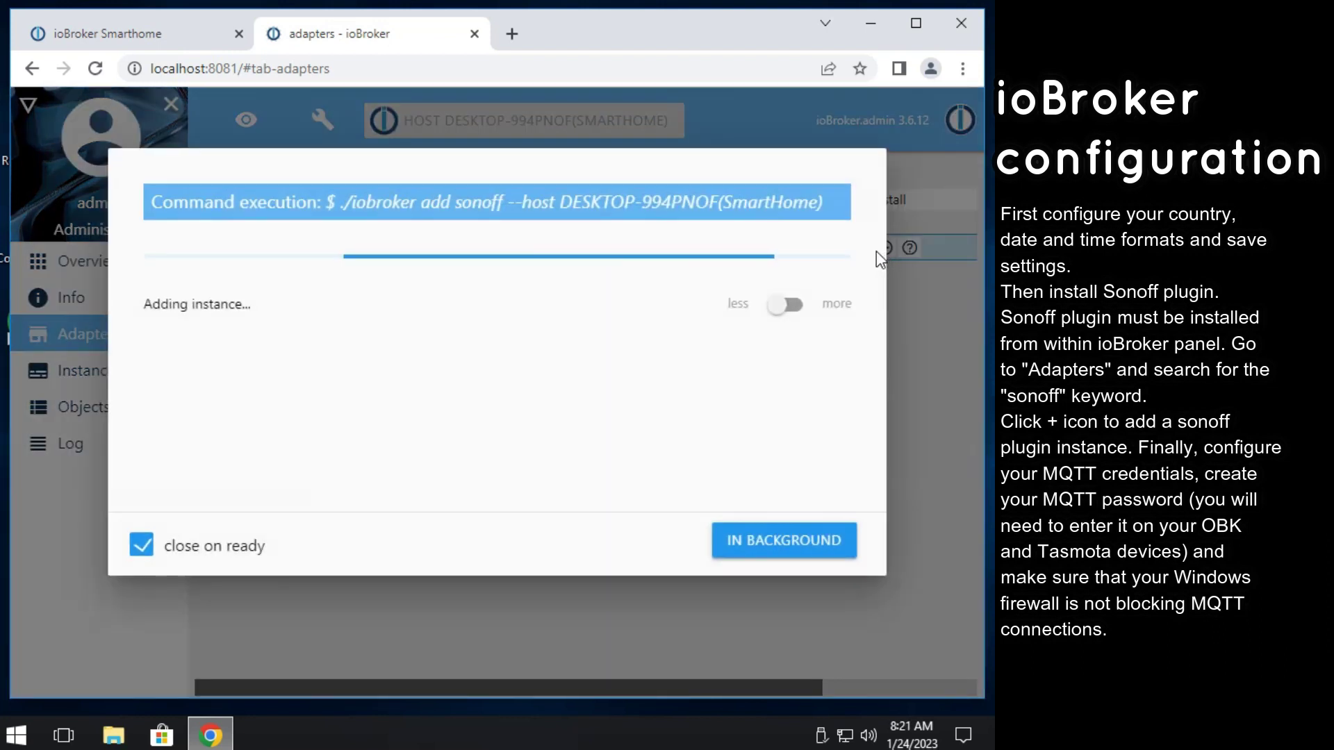
{"action": "left_click", "coordinate": [792, 307]}
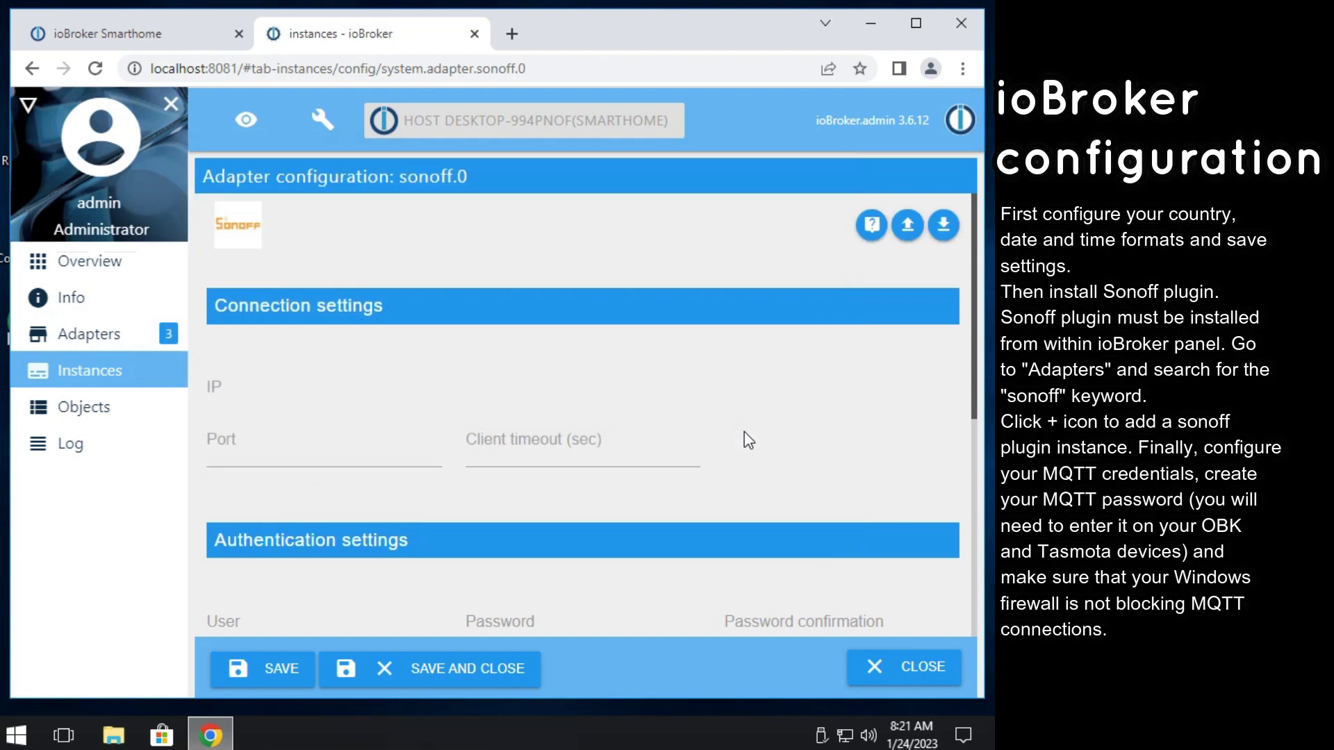
Enter the sonoff.0 MQTT user name, password and password confirmation, save, and close.
{"action": "scroll", "coordinate": [250, 477], "scroll_direction": "down", "scroll_amount": 3}
{"action": "left_click", "coordinate": [278, 477]}
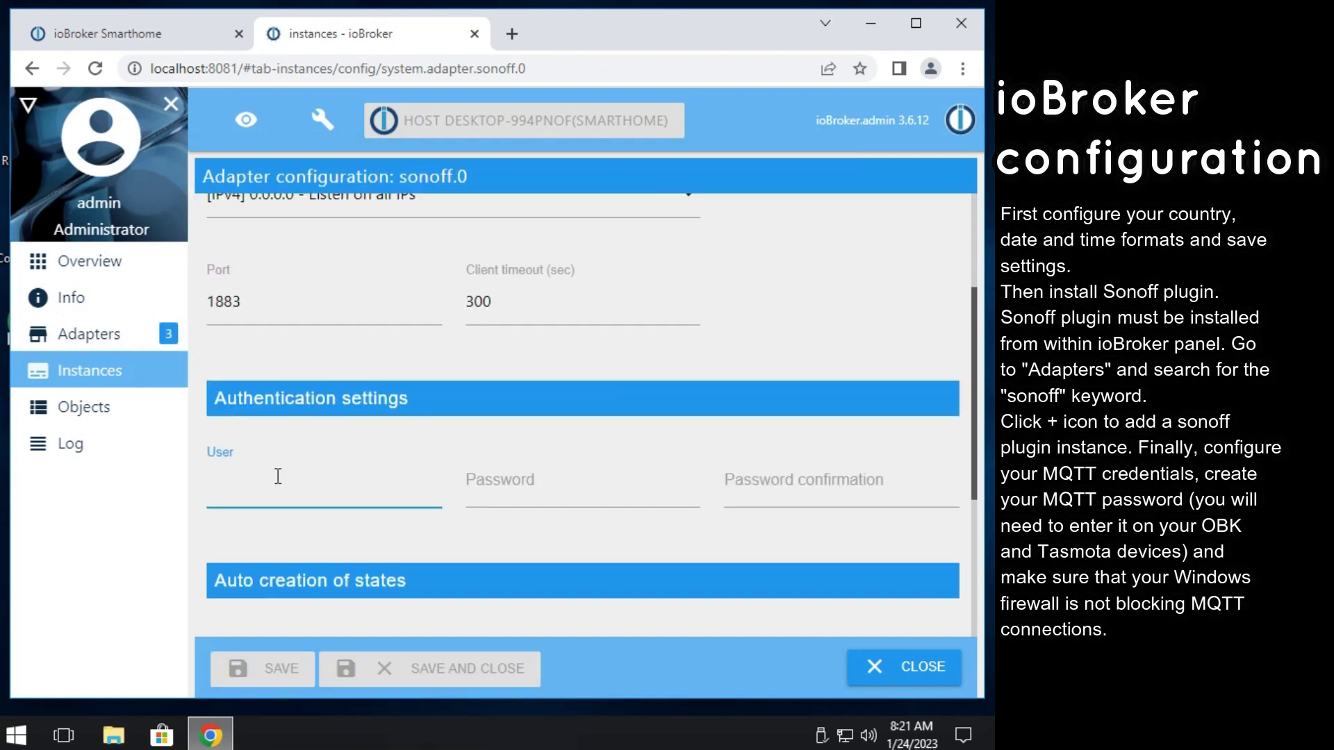
{"action": "type", "text": "myBroker"}
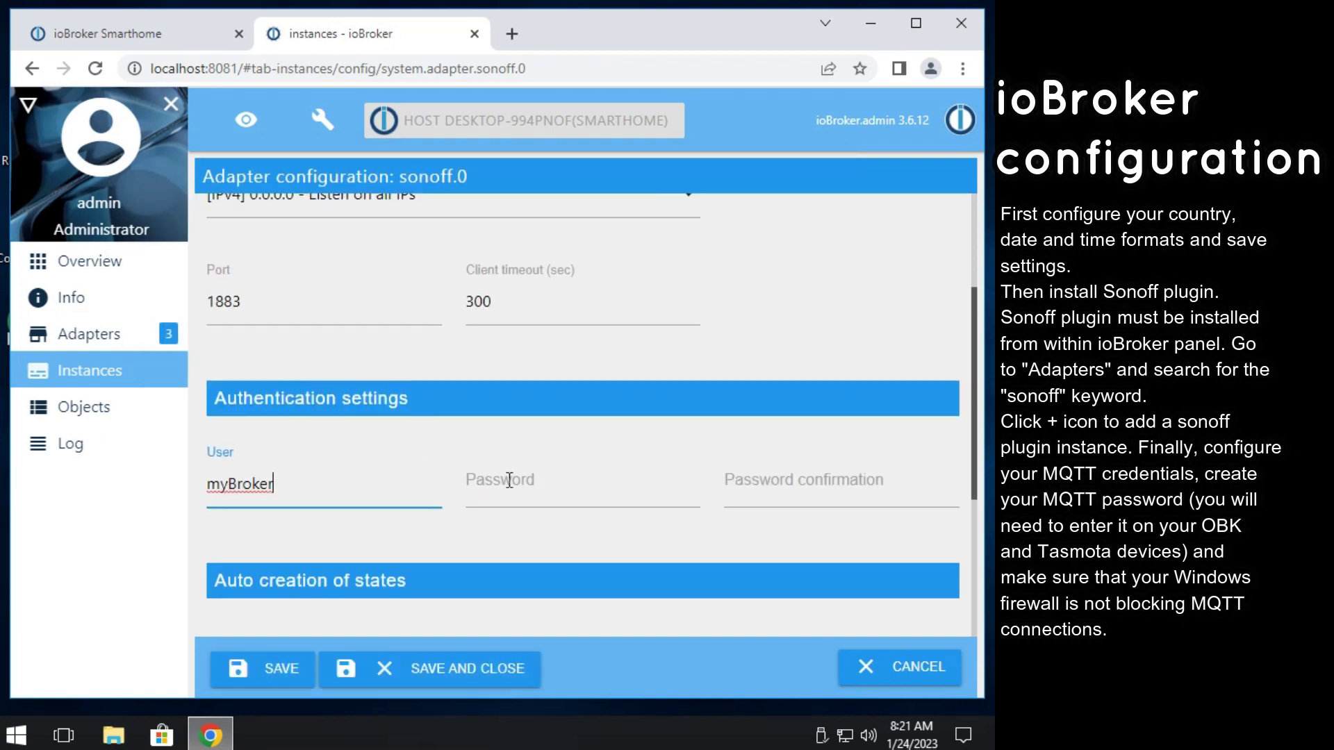
{"action": "left_click", "coordinate": [528, 480]}
{"action": "type", "text": "mqtt1"}
{"action": "left_click", "coordinate": [774, 478]}
{"action": "type", "text": "mqtt1"}
{"action": "scroll", "coordinate": [790, 479], "scroll_direction": "down", "scroll_amount": 2}
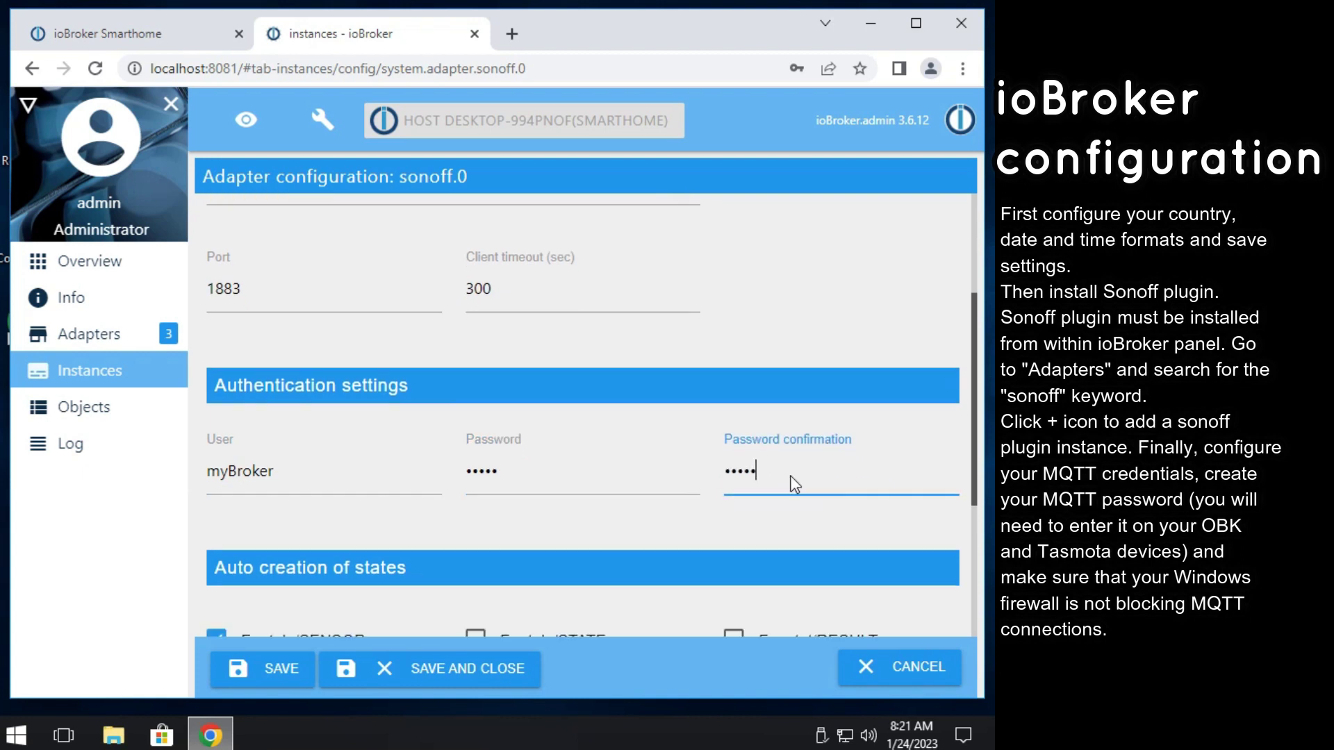
{"action": "left_click", "coordinate": [270, 669]}
{"action": "scroll", "coordinate": [415, 447], "scroll_direction": "up", "scroll_amount": 5}
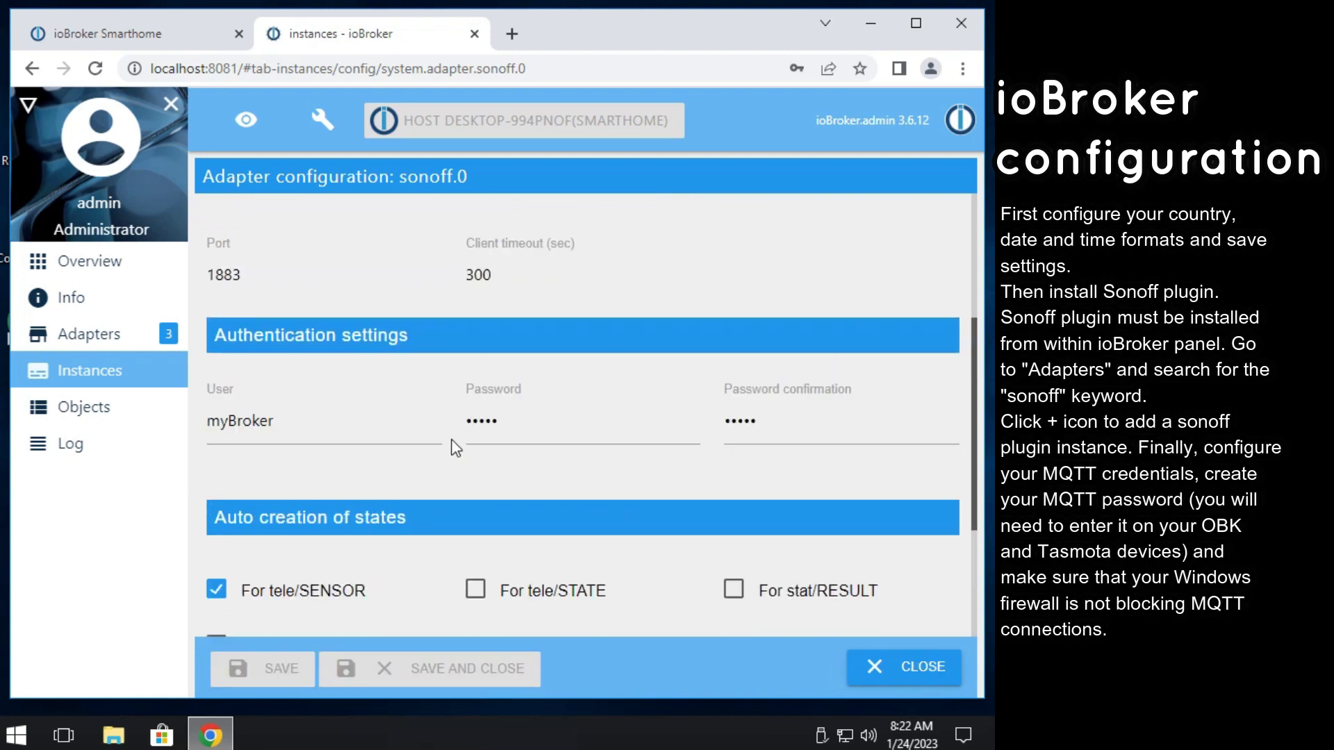
{"action": "left_click", "coordinate": [903, 667]}
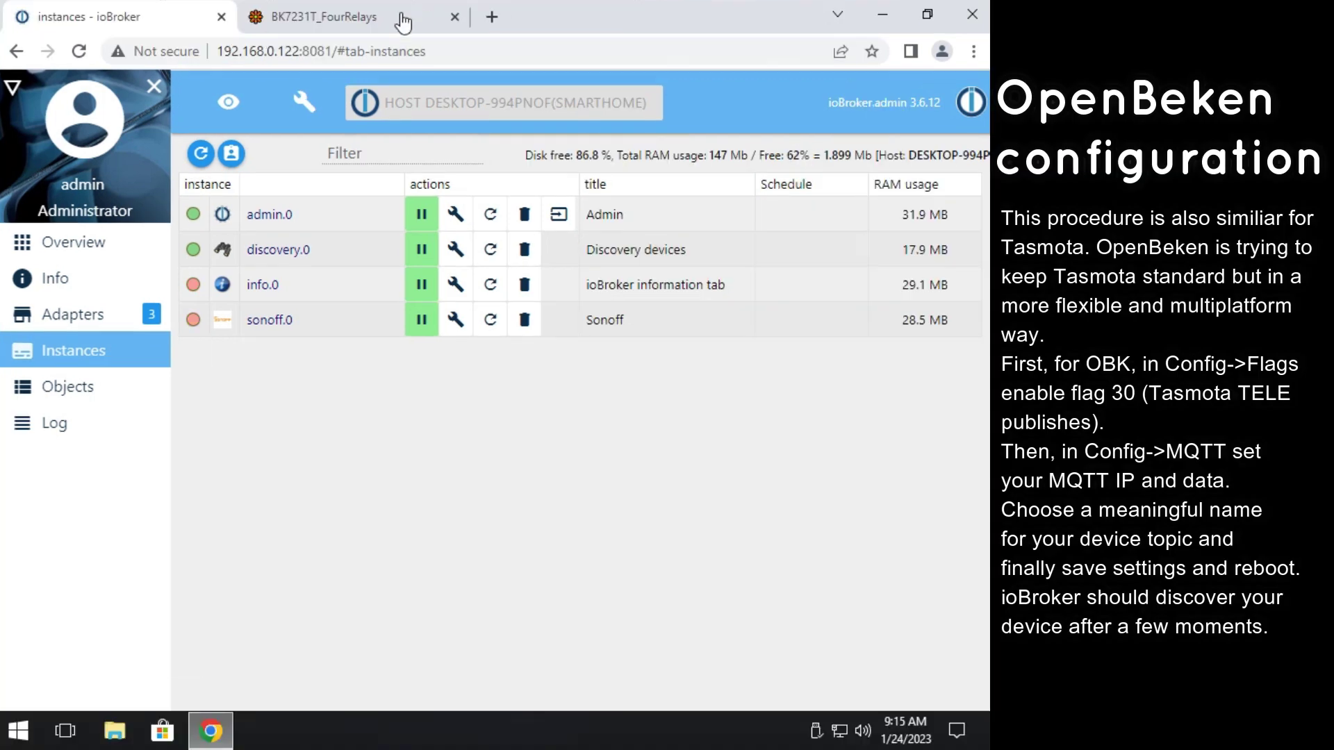
Switch to the BK7231T_FourRelays OpenBeken tab and scroll through its device page.
{"action": "left_click", "coordinate": [331, 19]}
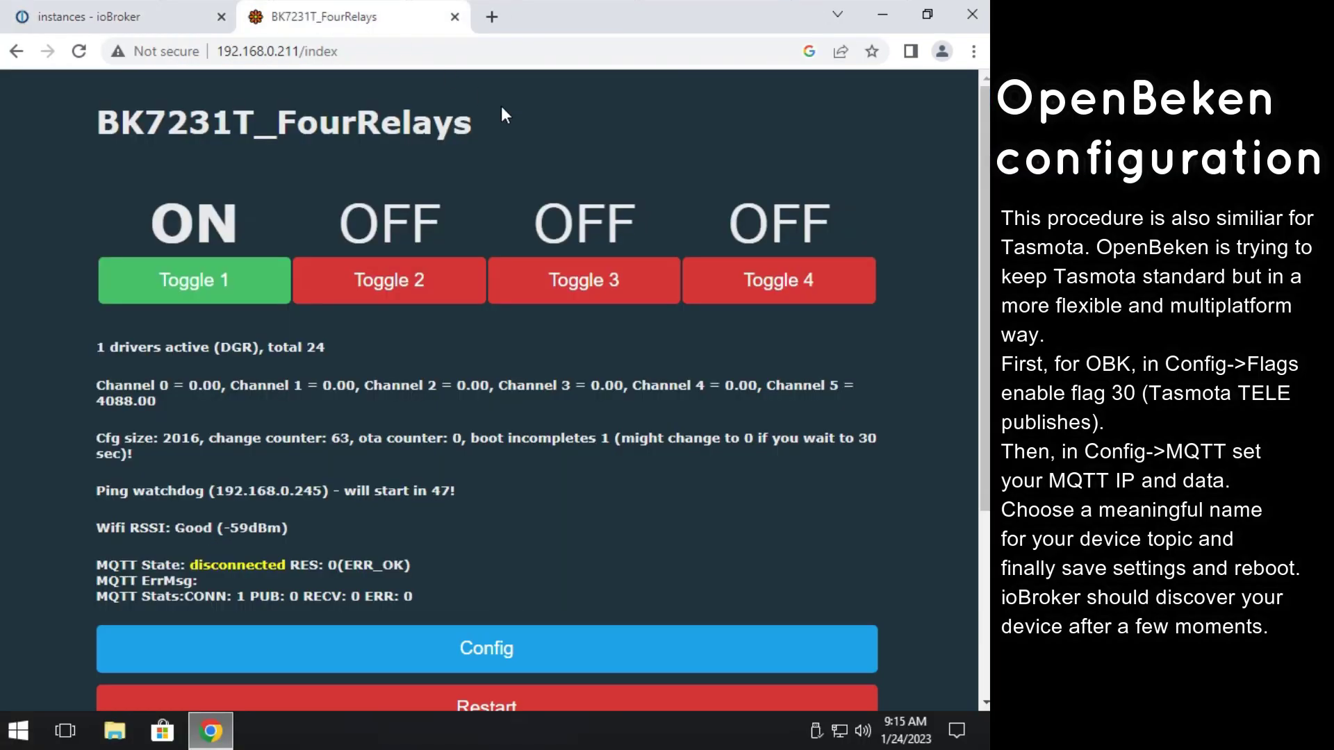
{"action": "scroll", "coordinate": [591, 159], "scroll_direction": "down", "scroll_amount": 3}
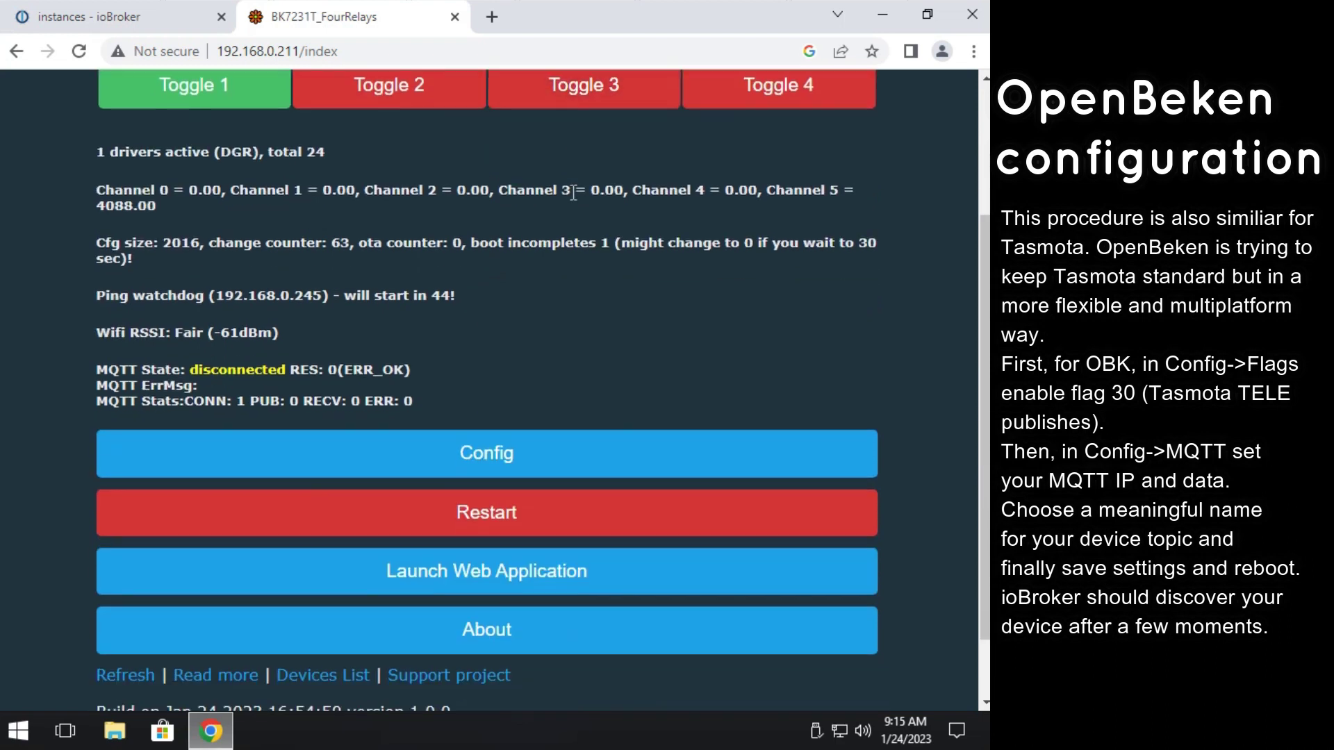
{"action": "scroll", "coordinate": [522, 495], "scroll_direction": "up", "scroll_amount": 1}
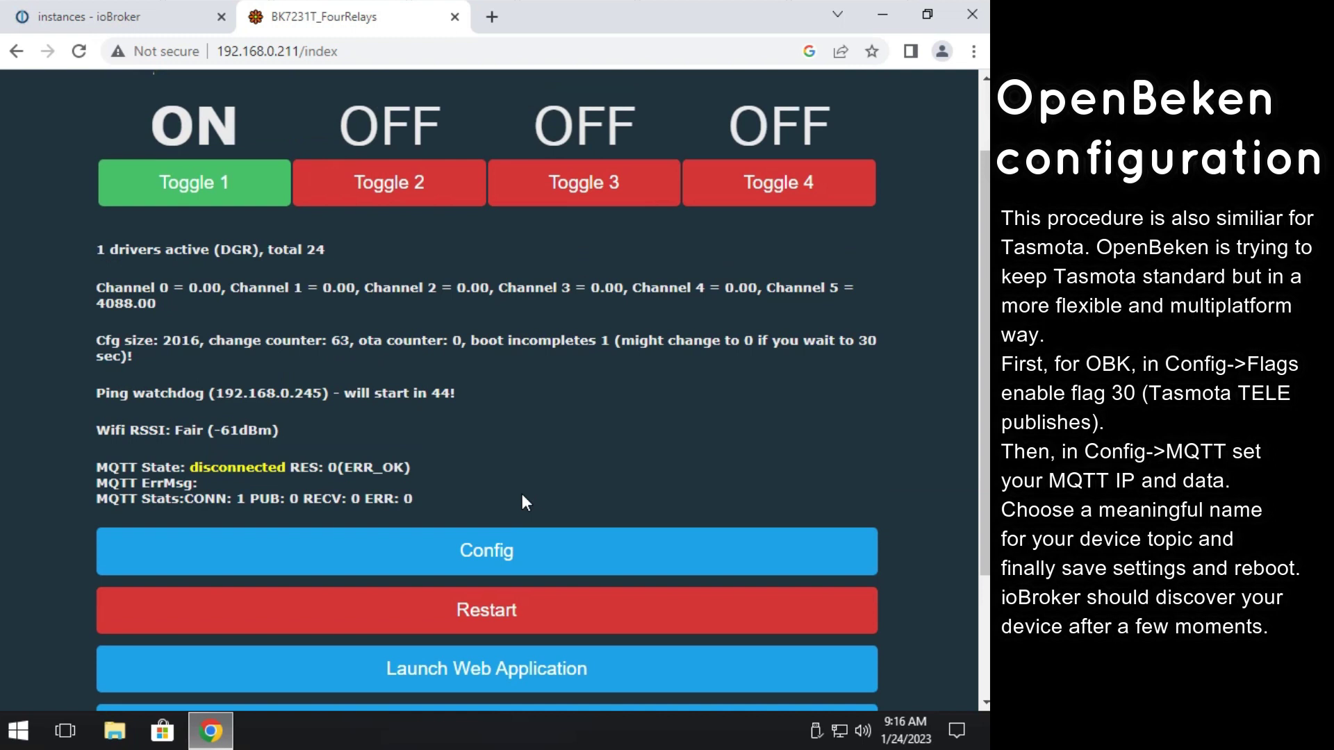
Enable Flag 30 (Tasmota TELE publishes) under General/Flags, submit, and return to the config menu.
{"action": "left_click", "coordinate": [484, 556]}
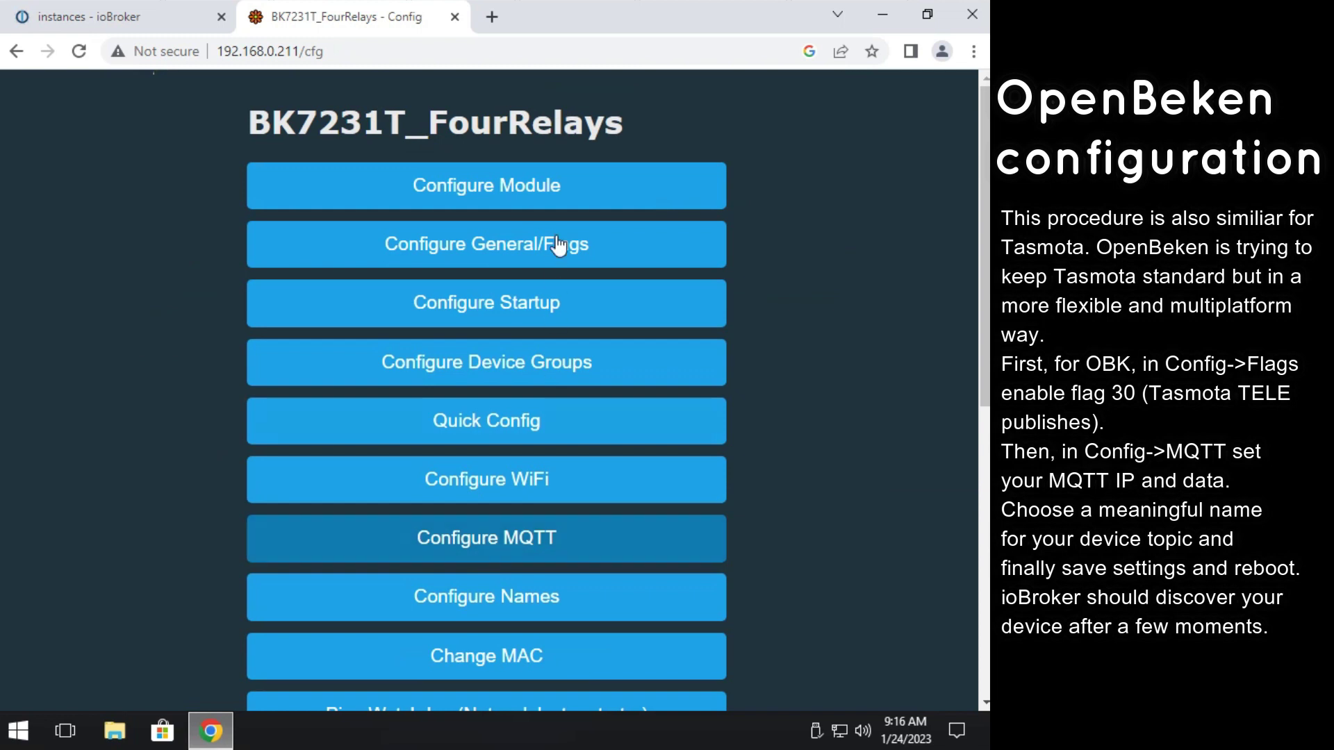
{"action": "left_click", "coordinate": [541, 243]}
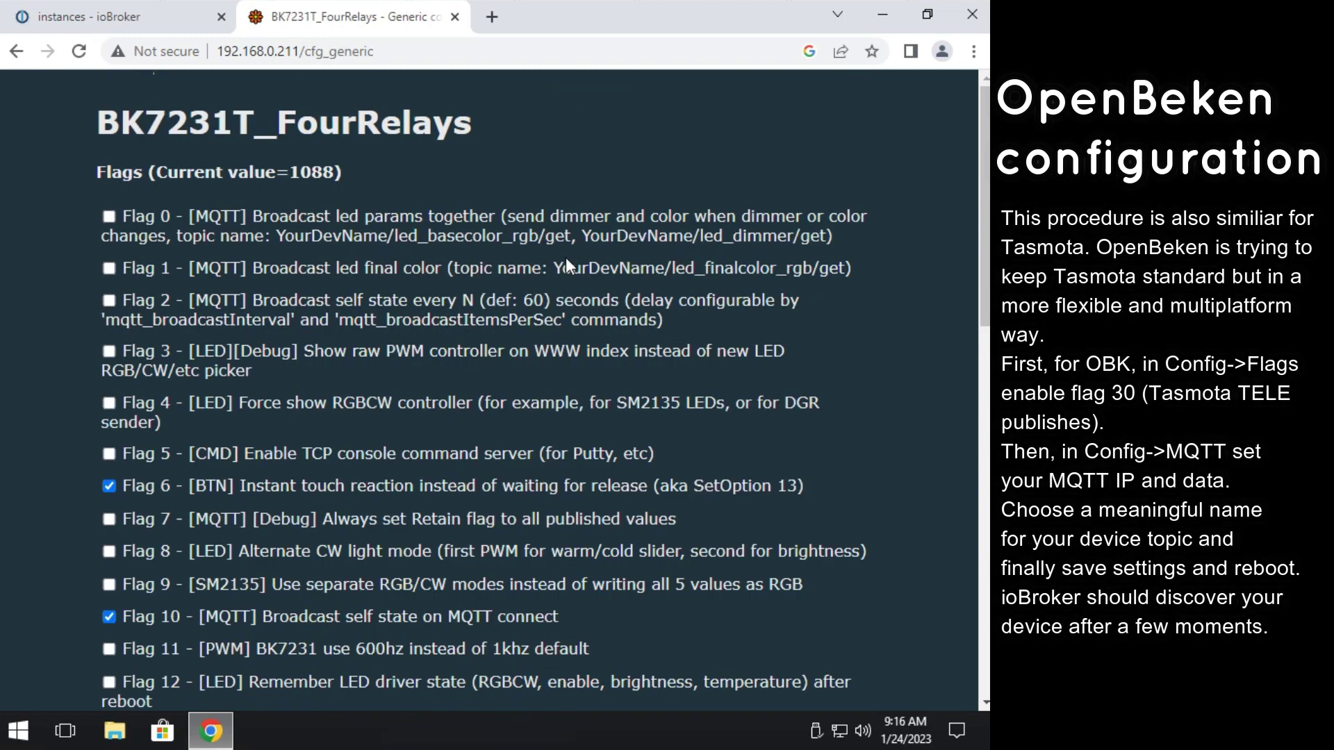
{"action": "scroll", "coordinate": [566, 258], "scroll_direction": "down", "scroll_amount": 10}
{"action": "scroll", "coordinate": [631, 498], "scroll_direction": "down", "scroll_amount": 2}
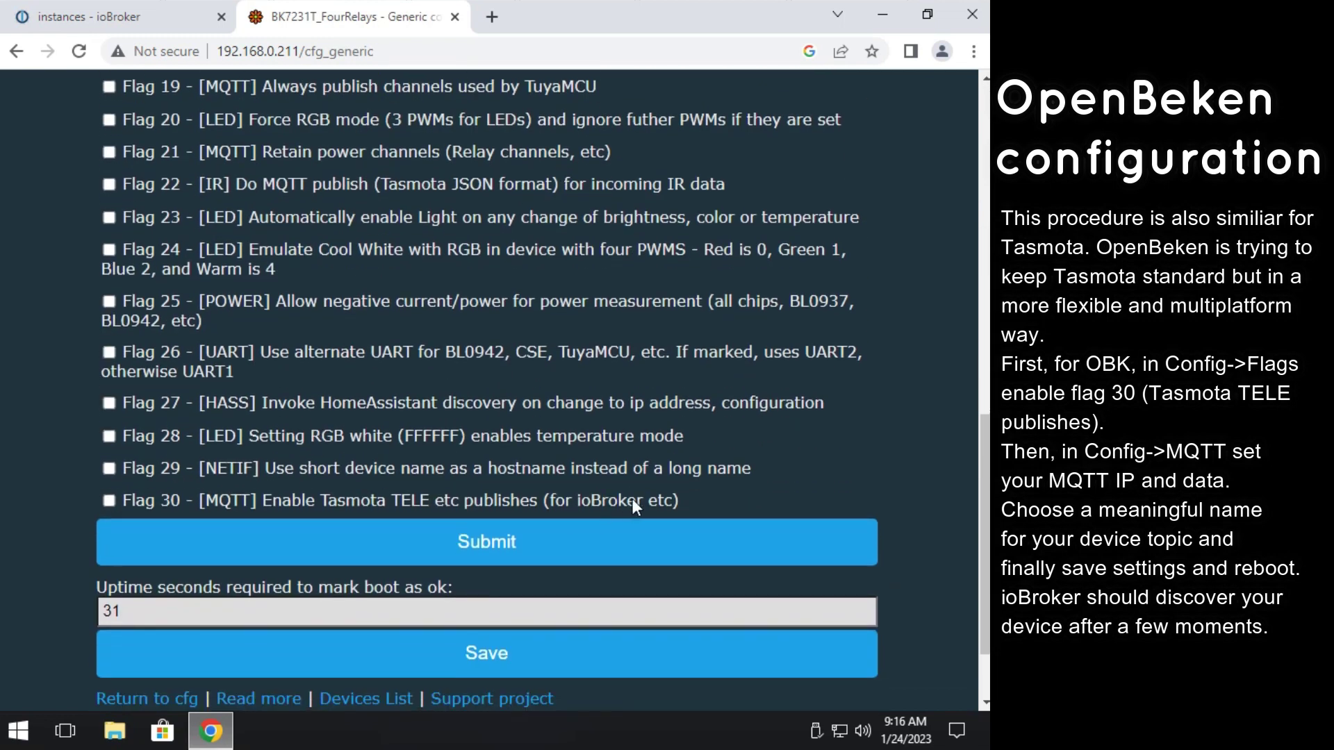
{"action": "left_click_drag", "start_coordinate": [673, 500], "coordinate": [231, 495]}
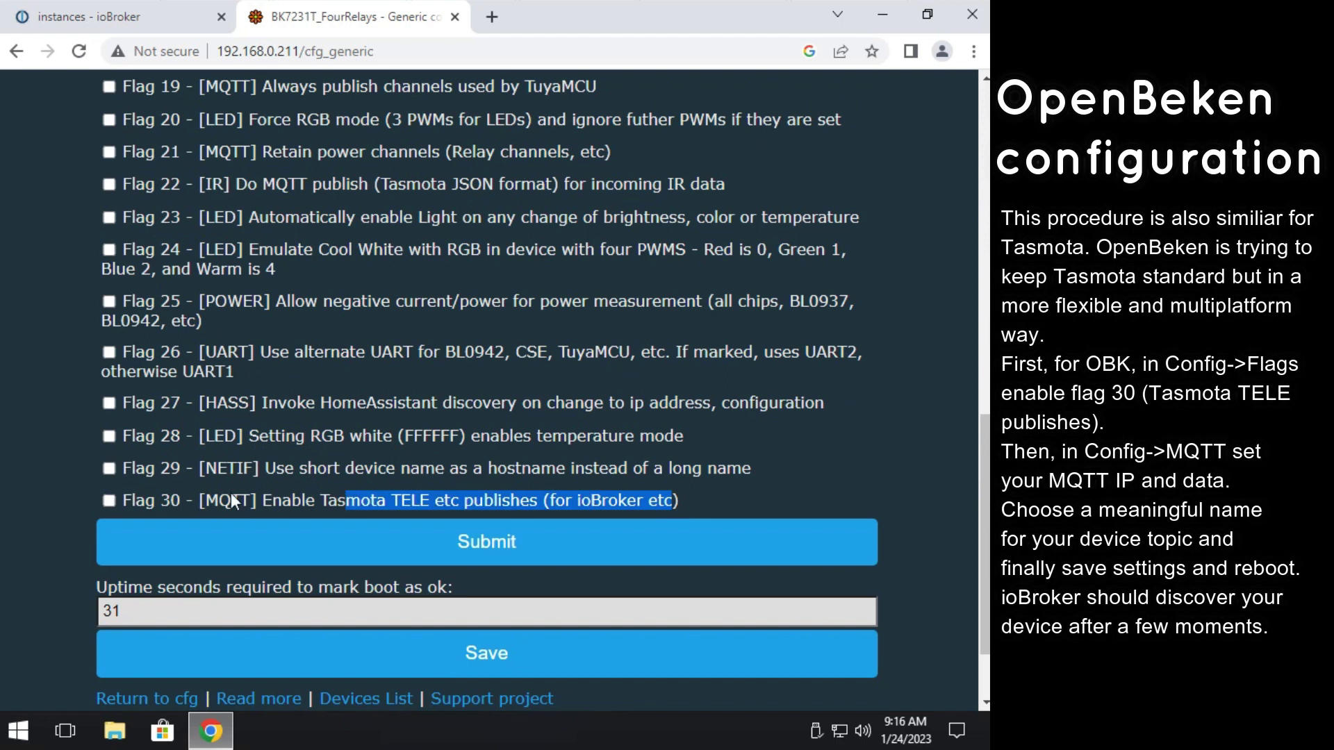
{"action": "left_click", "coordinate": [107, 498]}
{"action": "left_click", "coordinate": [251, 544]}
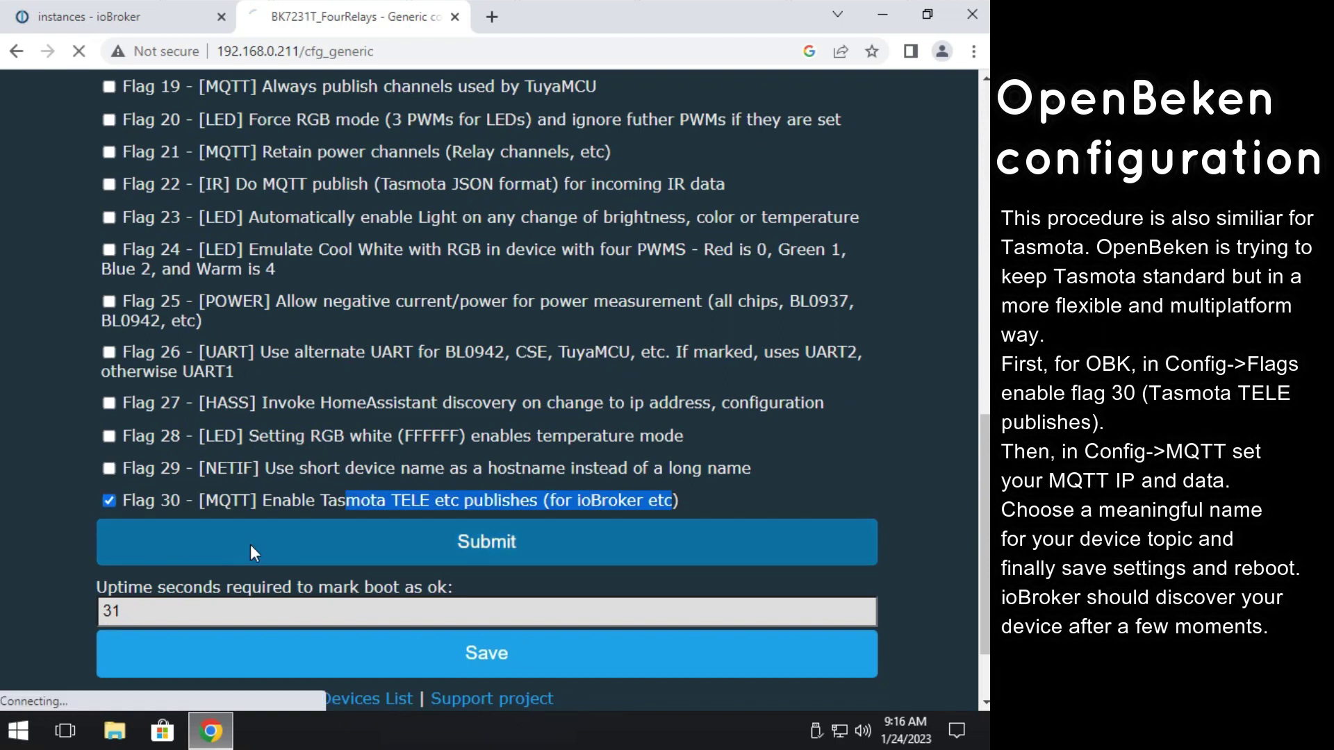
{"action": "scroll", "coordinate": [315, 236], "scroll_direction": "down", "scroll_amount": 10}
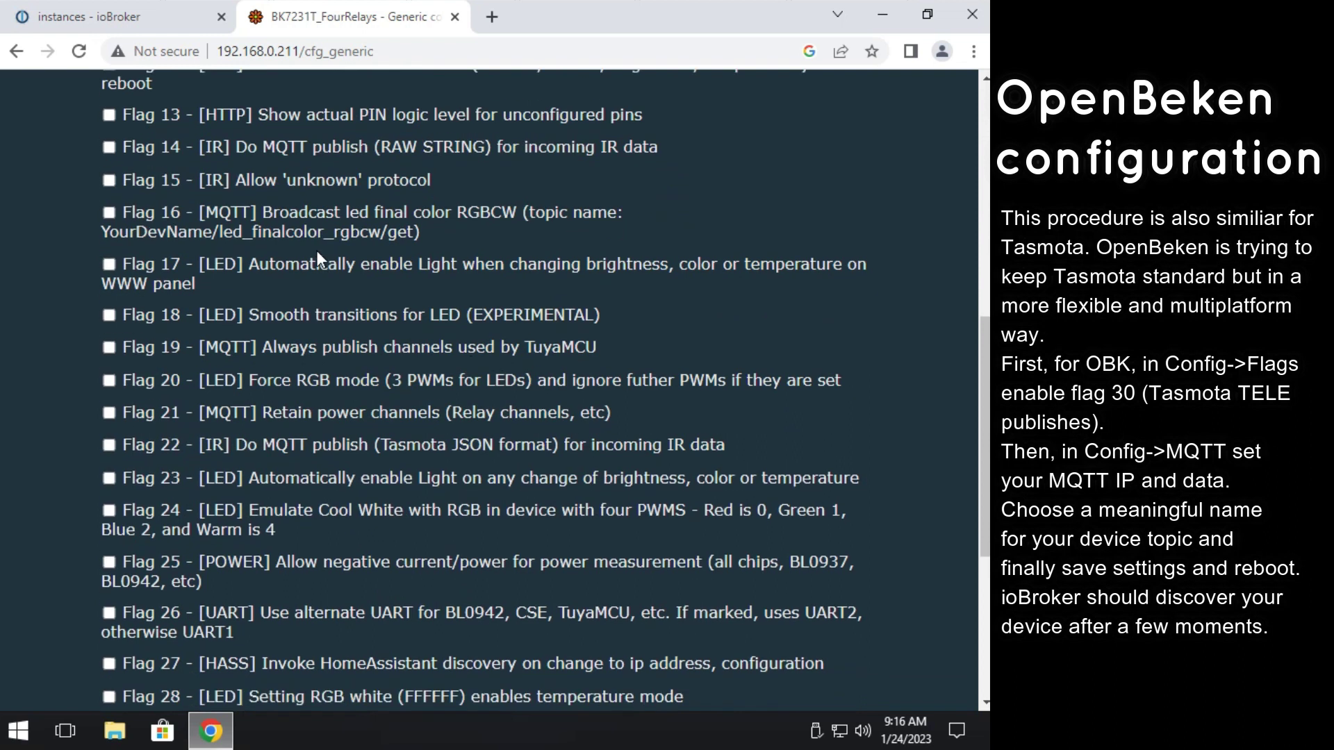
{"action": "scroll", "coordinate": [318, 255], "scroll_direction": "down", "scroll_amount": 5}
{"action": "left_click", "coordinate": [140, 592]}
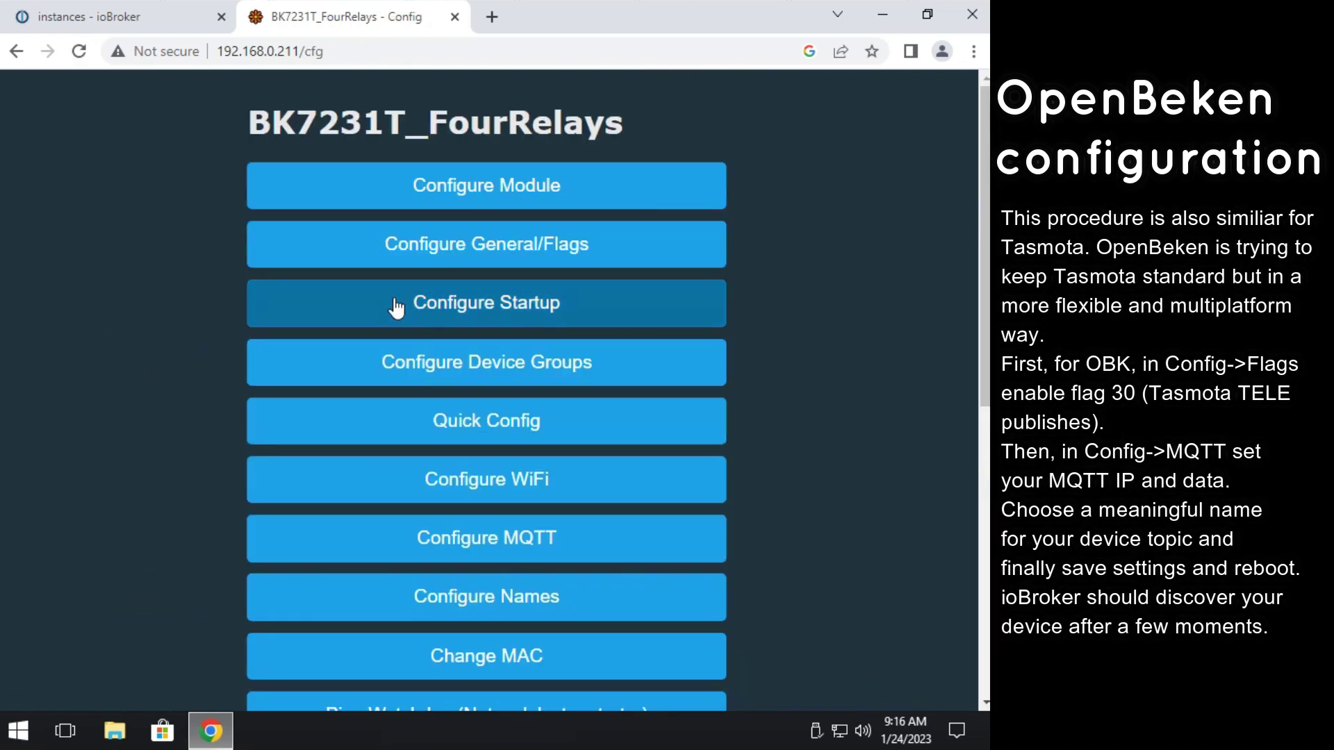
Set the MQTT host to 192.168.0.122 and replace the broker user and password.
{"action": "left_click", "coordinate": [474, 548]}
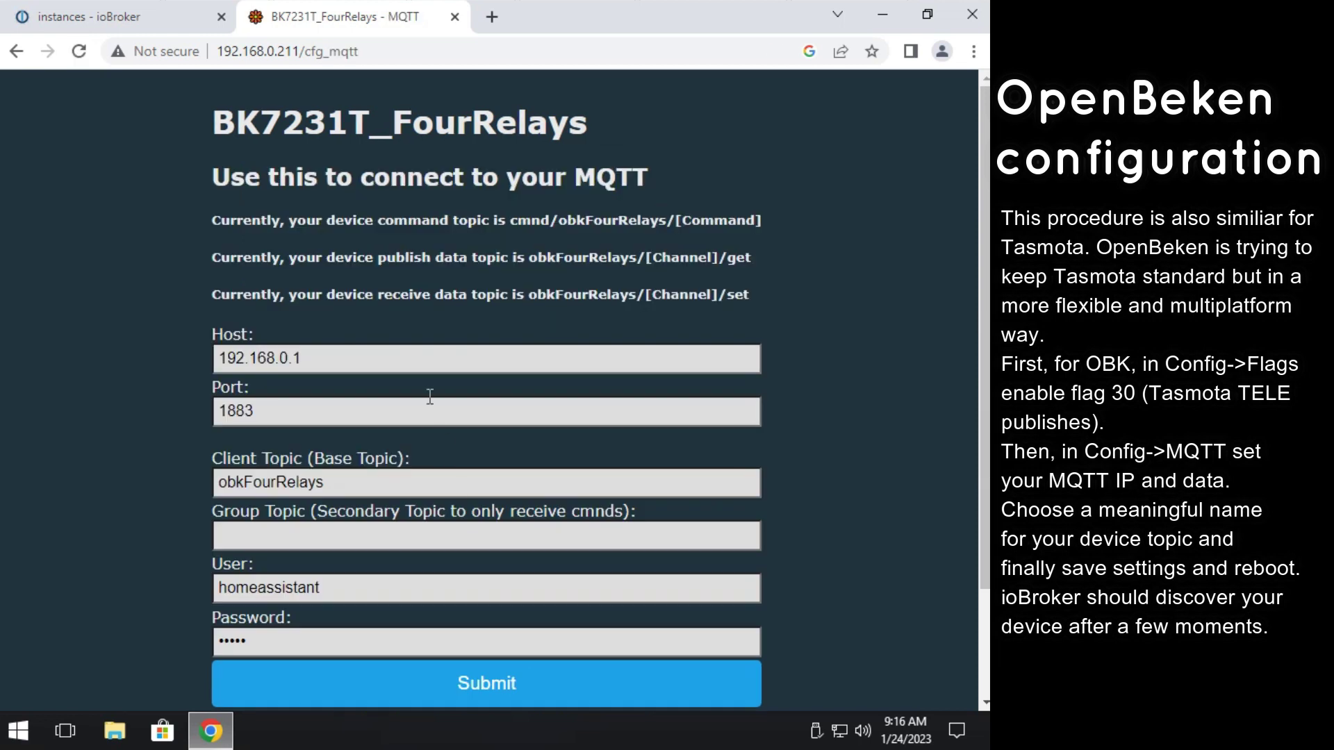
{"action": "left_click", "coordinate": [430, 365]}
{"action": "type", "text": "22"}
{"action": "scroll", "coordinate": [310, 486], "scroll_direction": "down", "scroll_amount": 1}
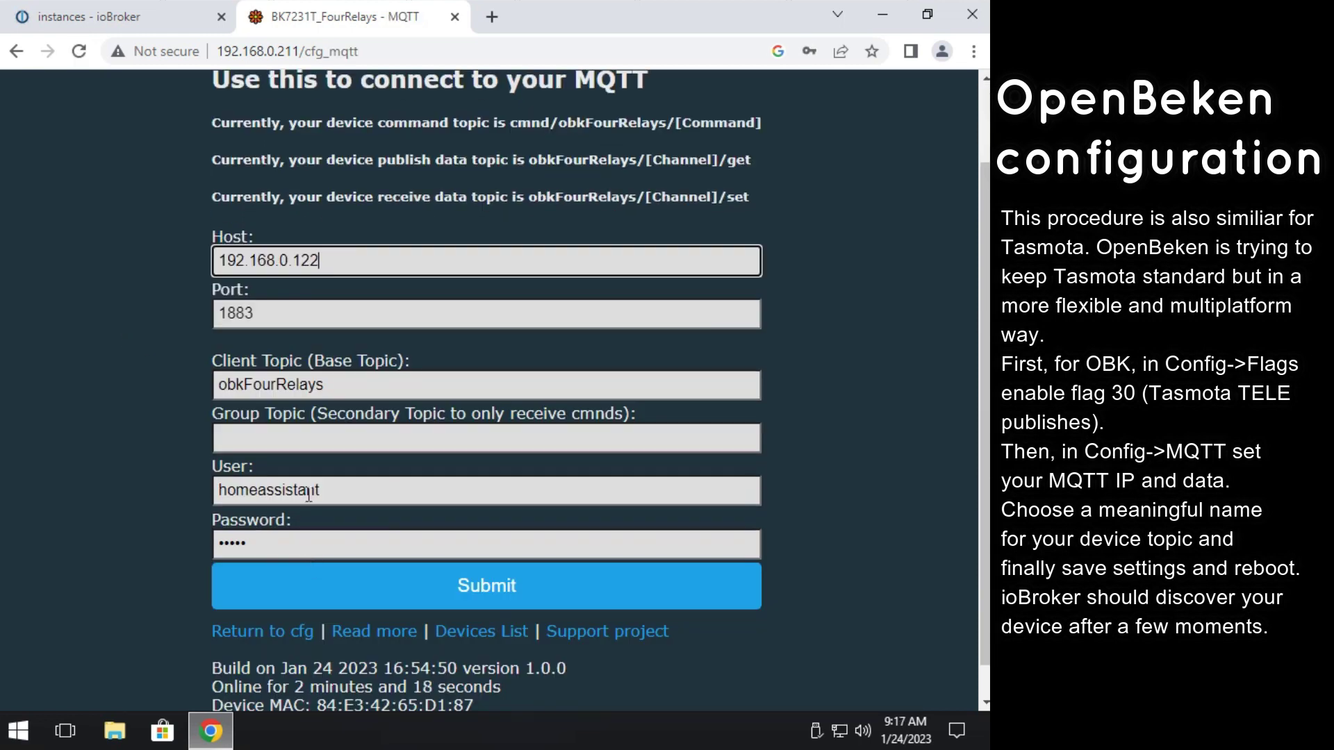
{"action": "double_click", "coordinate": [309, 493]}
{"action": "type", "text": "myBroker"}
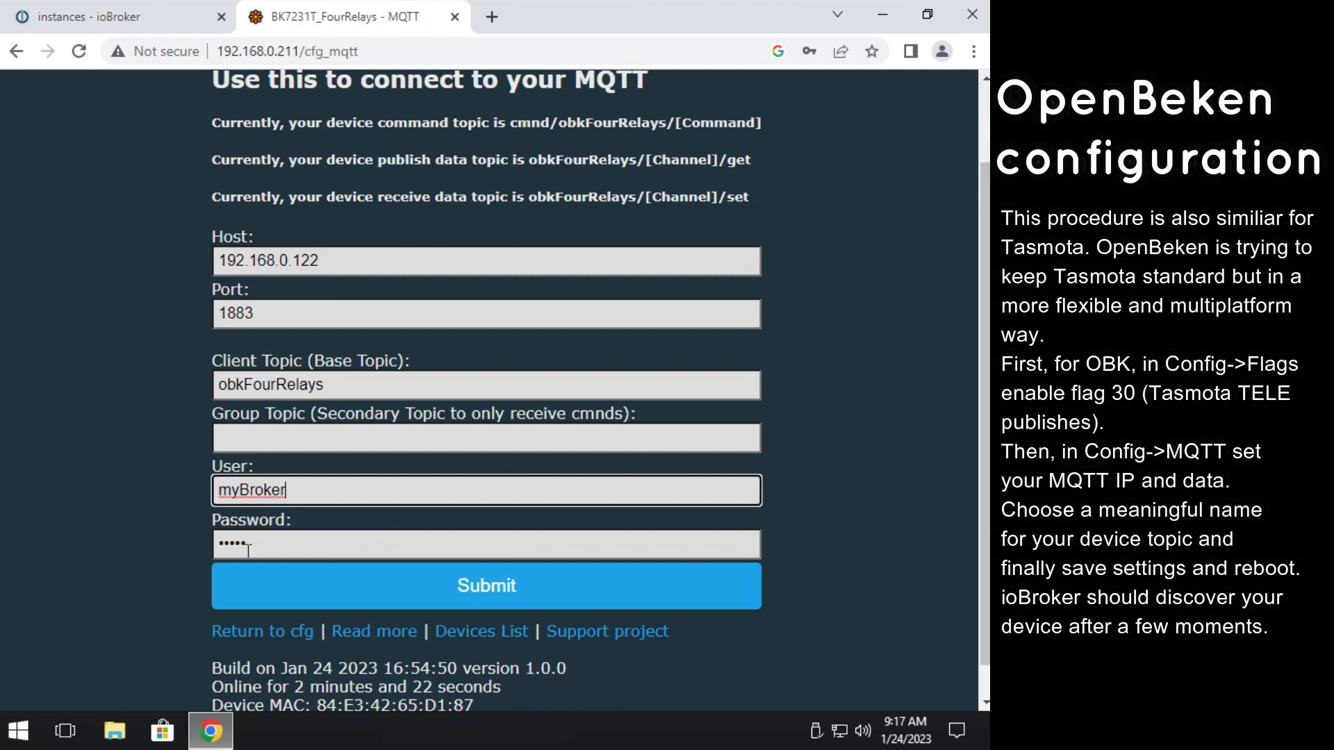
{"action": "double_click", "coordinate": [385, 549]}
{"action": "type", "text": "my"}
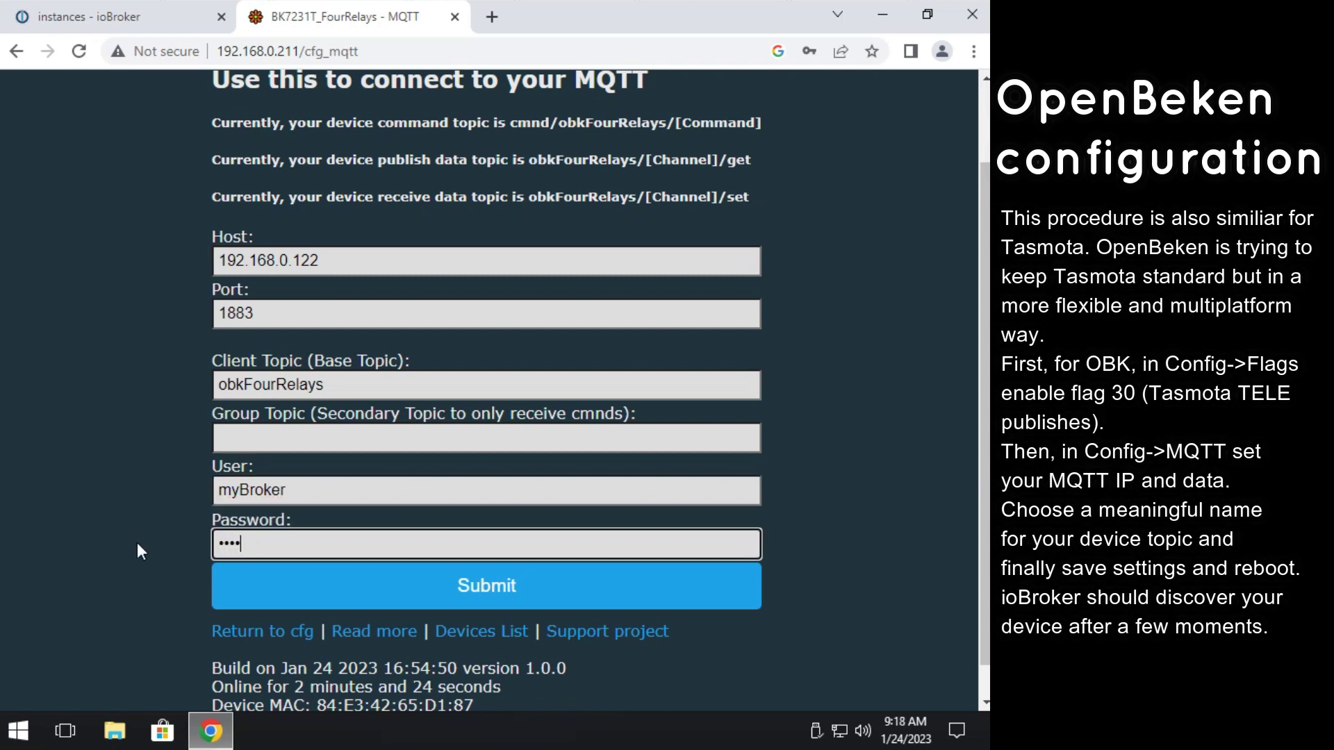
{"action": "type", "text": "d"}
Save the MQTT settings and return to the device's main page.
{"action": "left_click", "coordinate": [510, 585]}
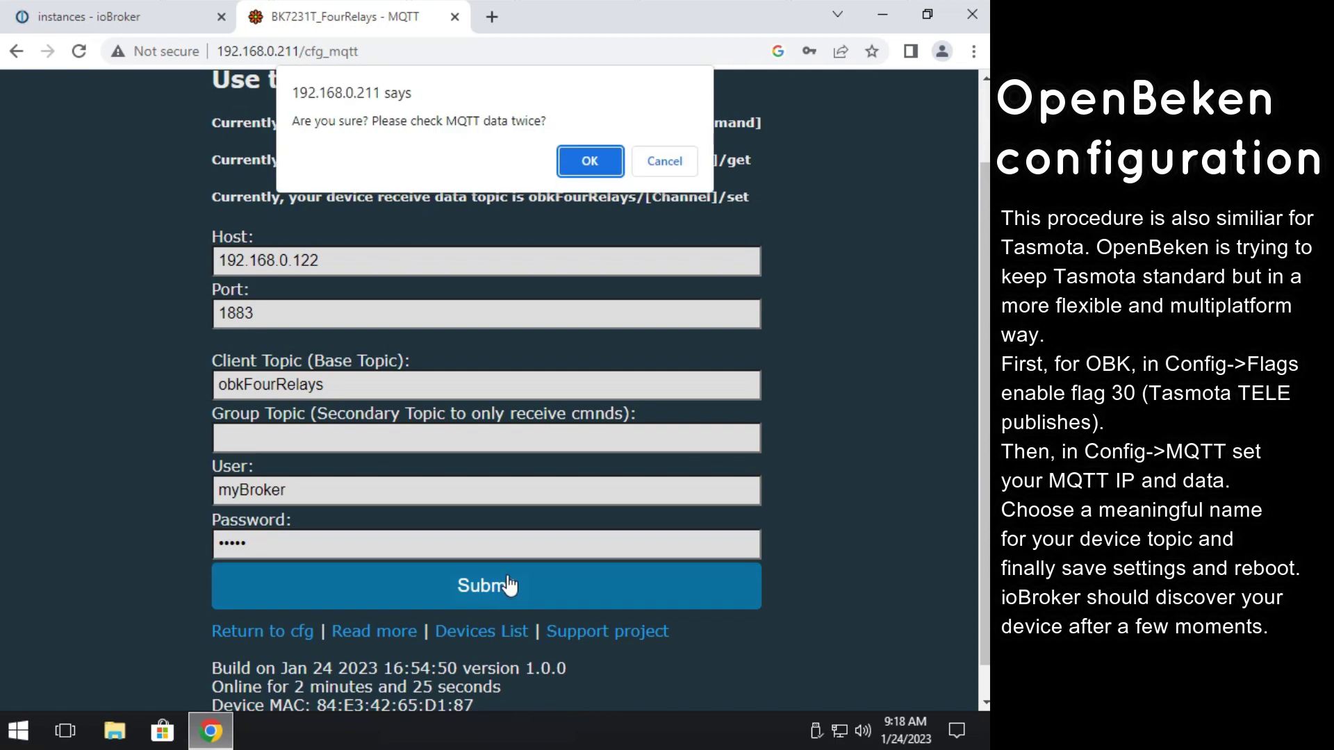
{"action": "left_click", "coordinate": [590, 160]}
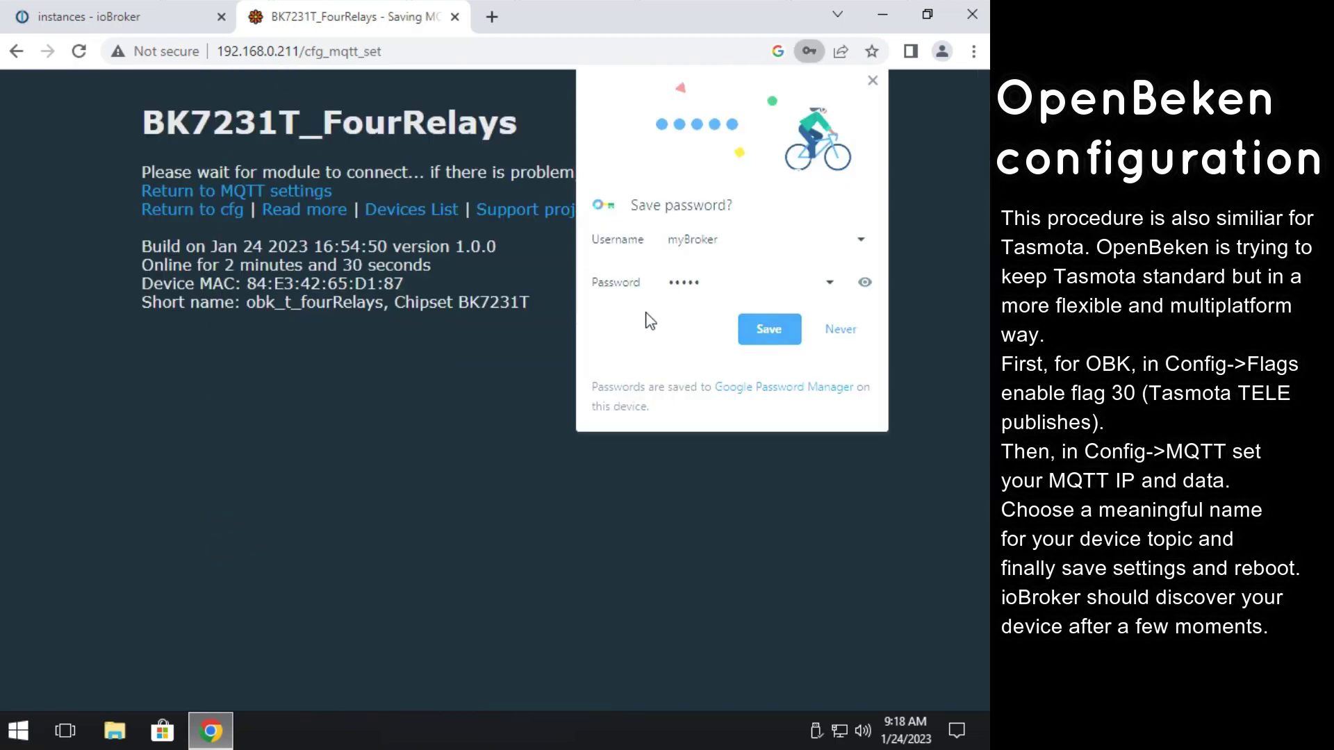
{"action": "left_click", "coordinate": [173, 218]}
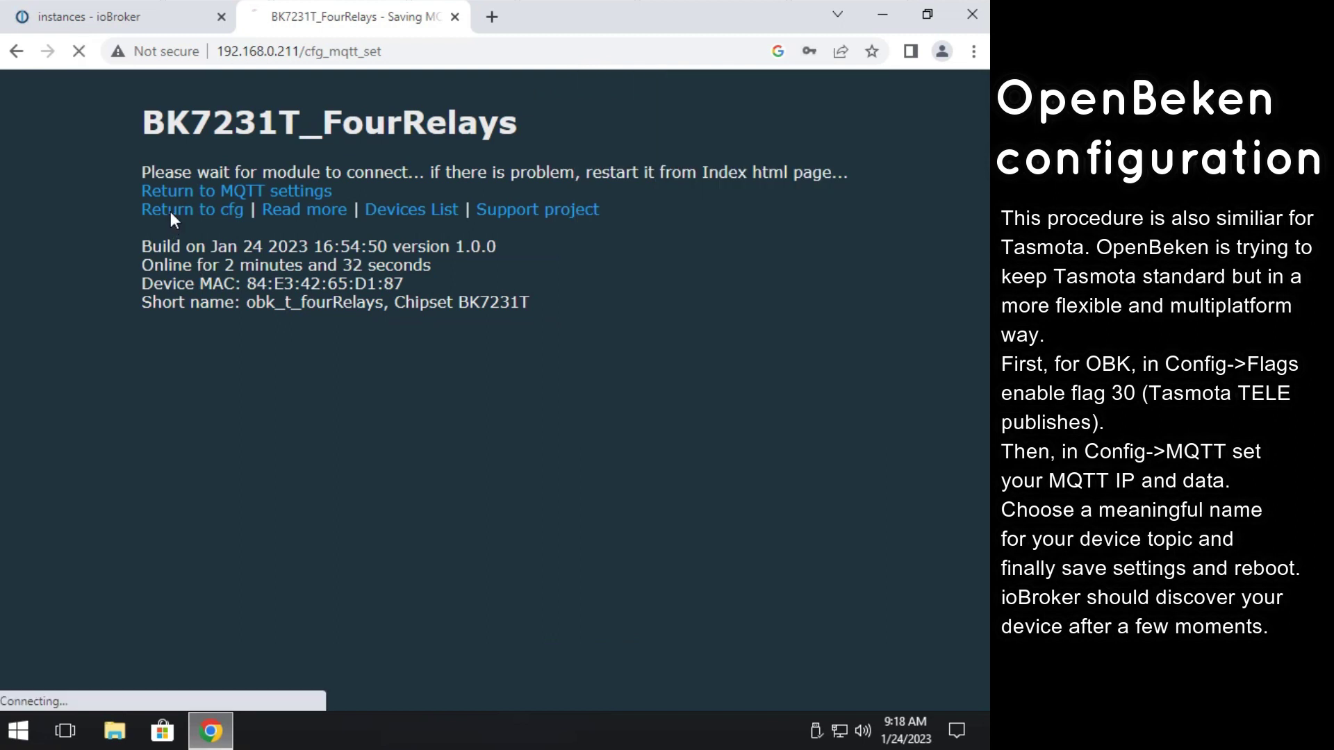
{"action": "scroll", "coordinate": [281, 515], "scroll_direction": "down", "scroll_amount": 6}
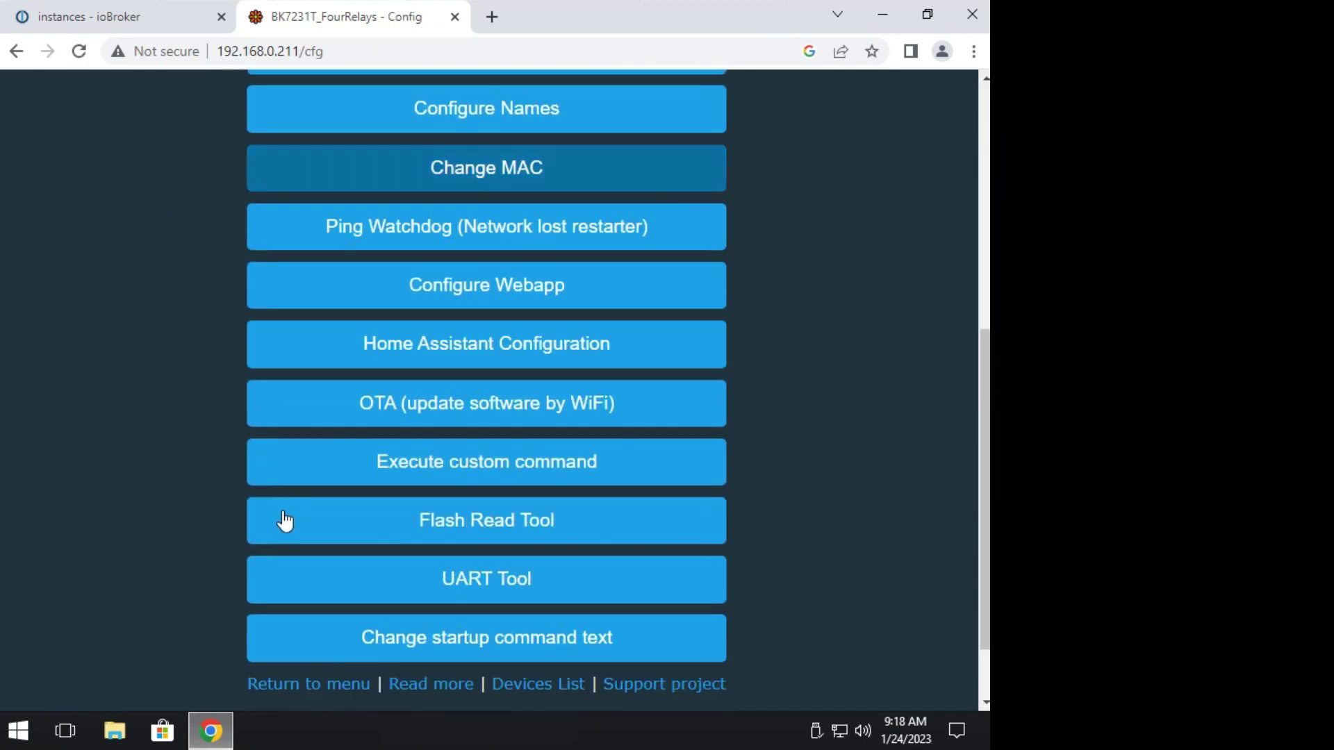
{"action": "scroll", "coordinate": [285, 522], "scroll_direction": "down", "scroll_amount": 2}
{"action": "left_click", "coordinate": [290, 590]}
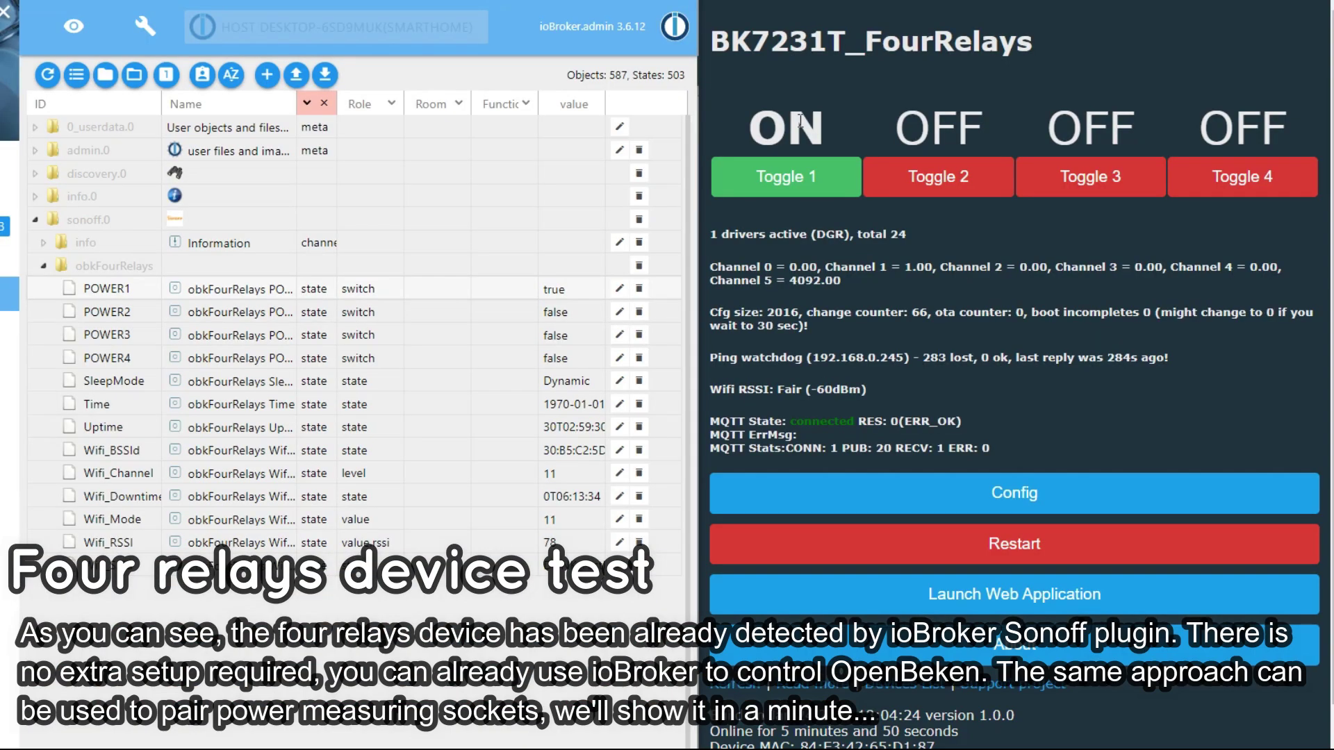
{"action": "left_click", "coordinate": [812, 197]}
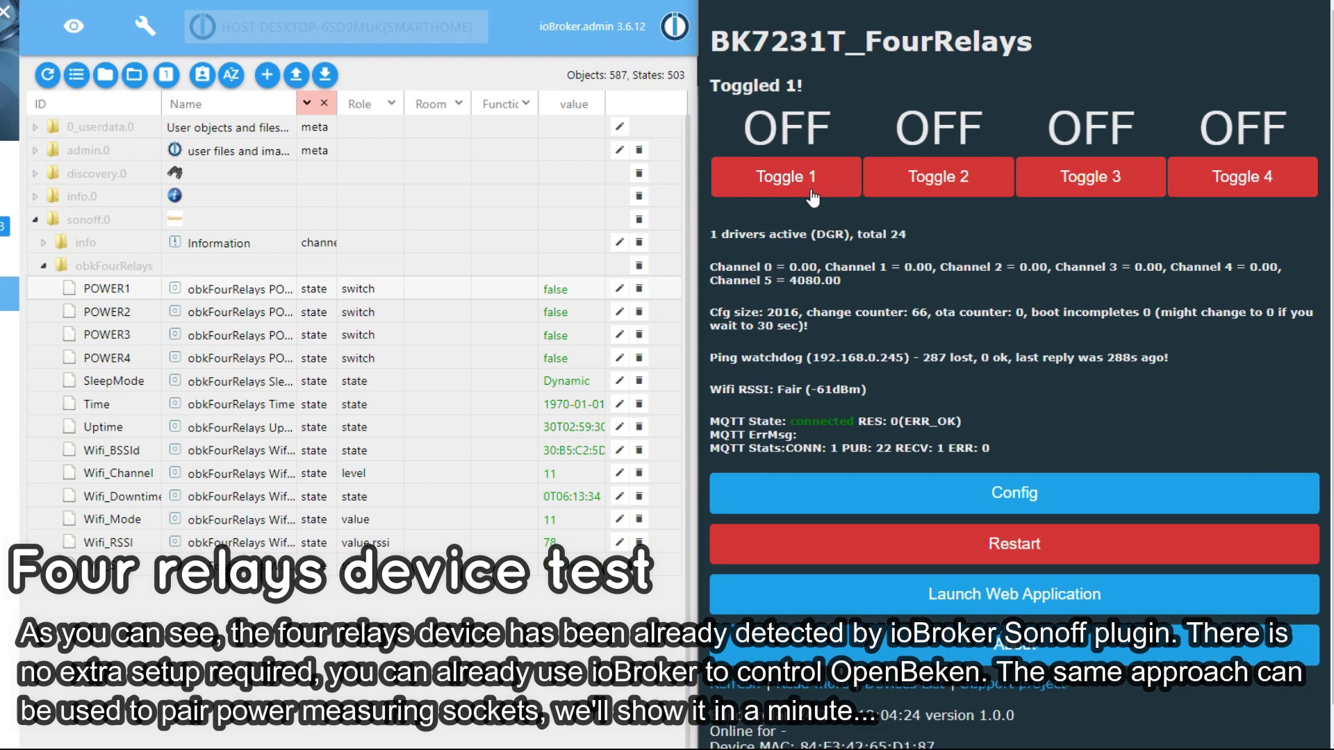
{"action": "left_click", "coordinate": [813, 198]}
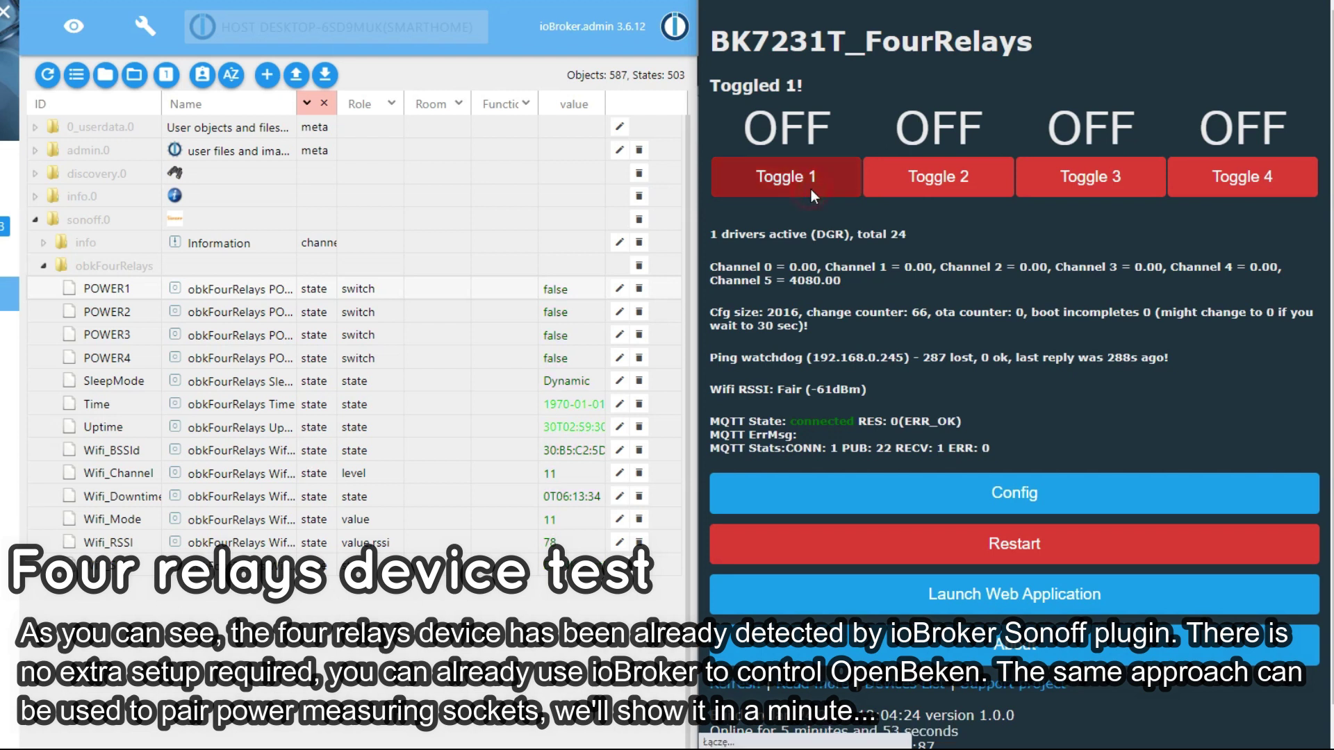
{"action": "left_click", "coordinate": [813, 198]}
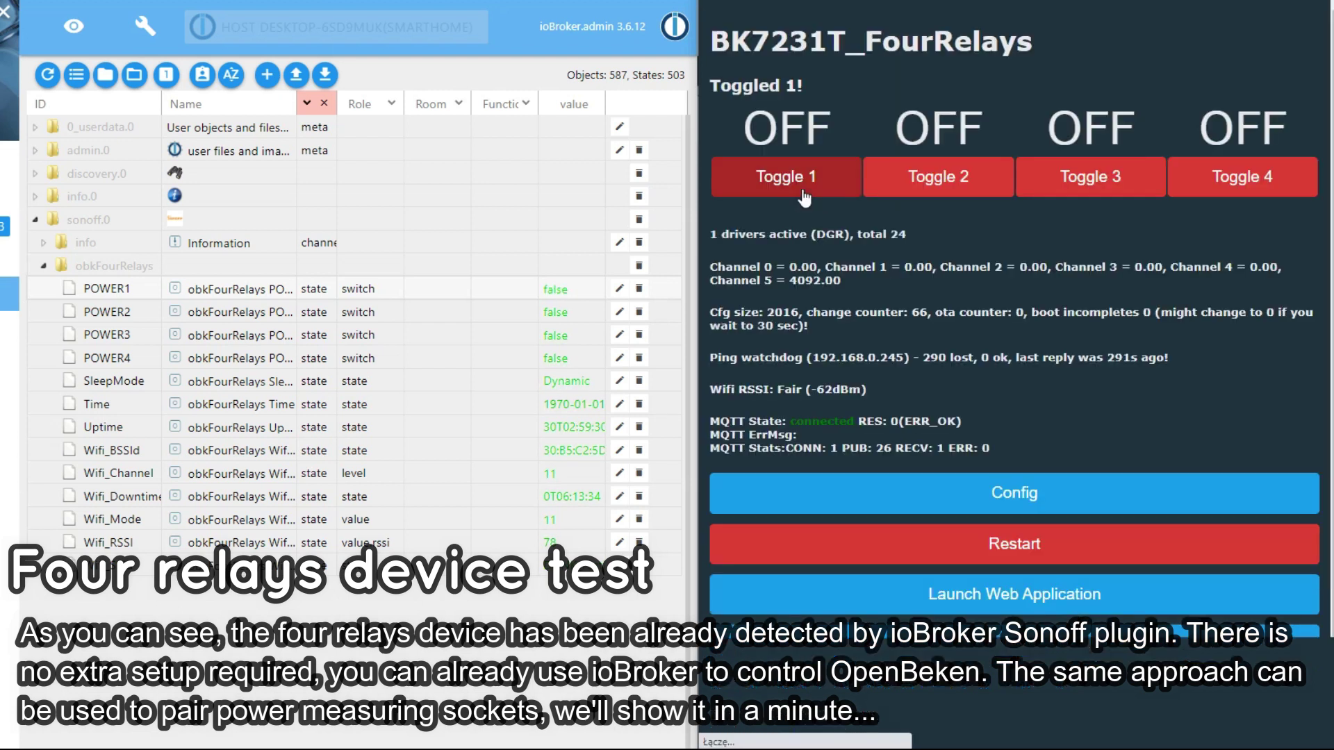
{"action": "left_click", "coordinate": [549, 311]}
{"action": "left_click", "coordinate": [549, 311]}
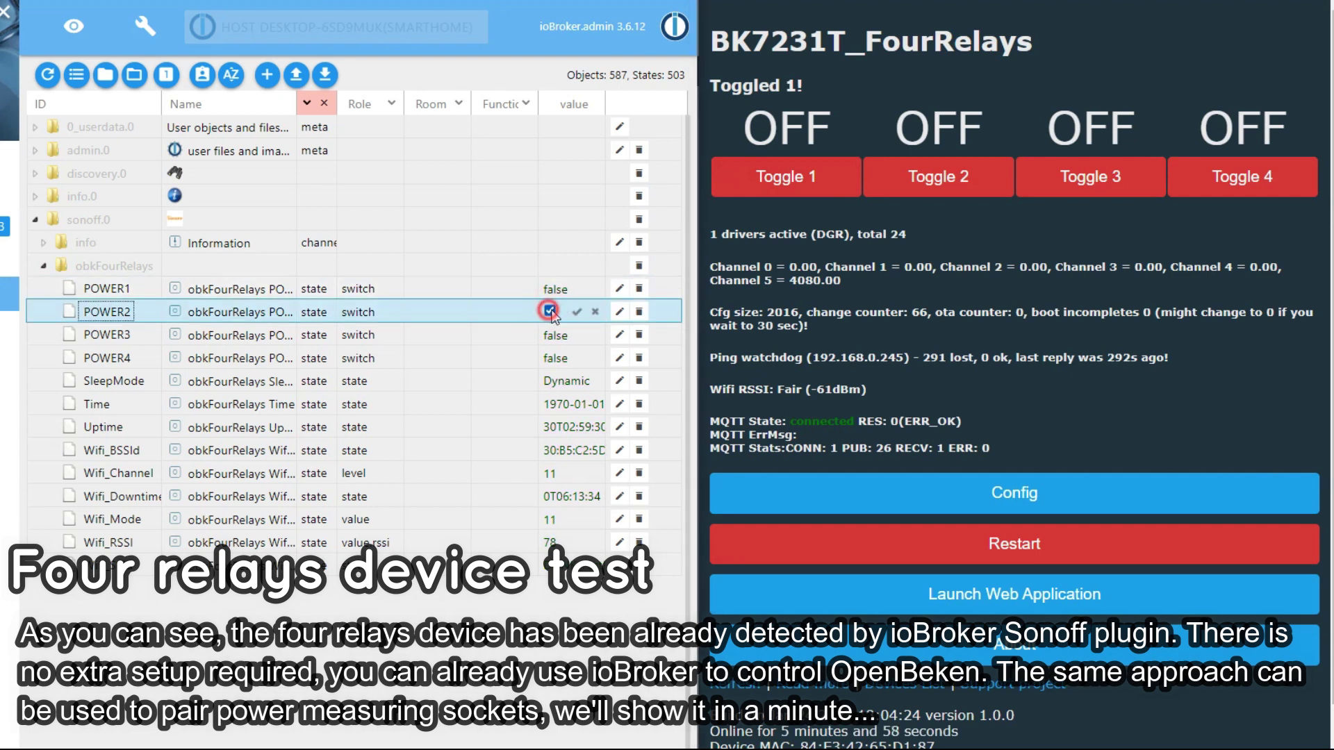
{"action": "left_click", "coordinate": [574, 313]}
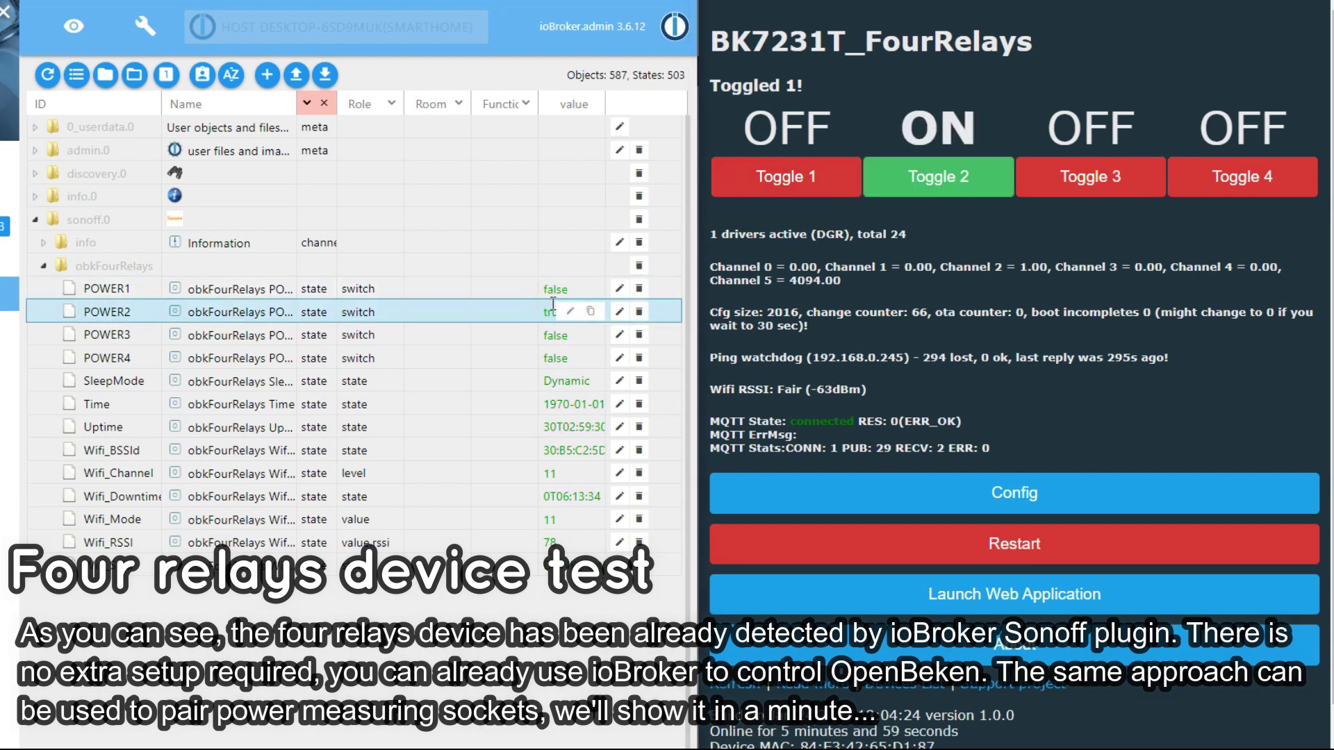
{"action": "left_click", "coordinate": [550, 358]}
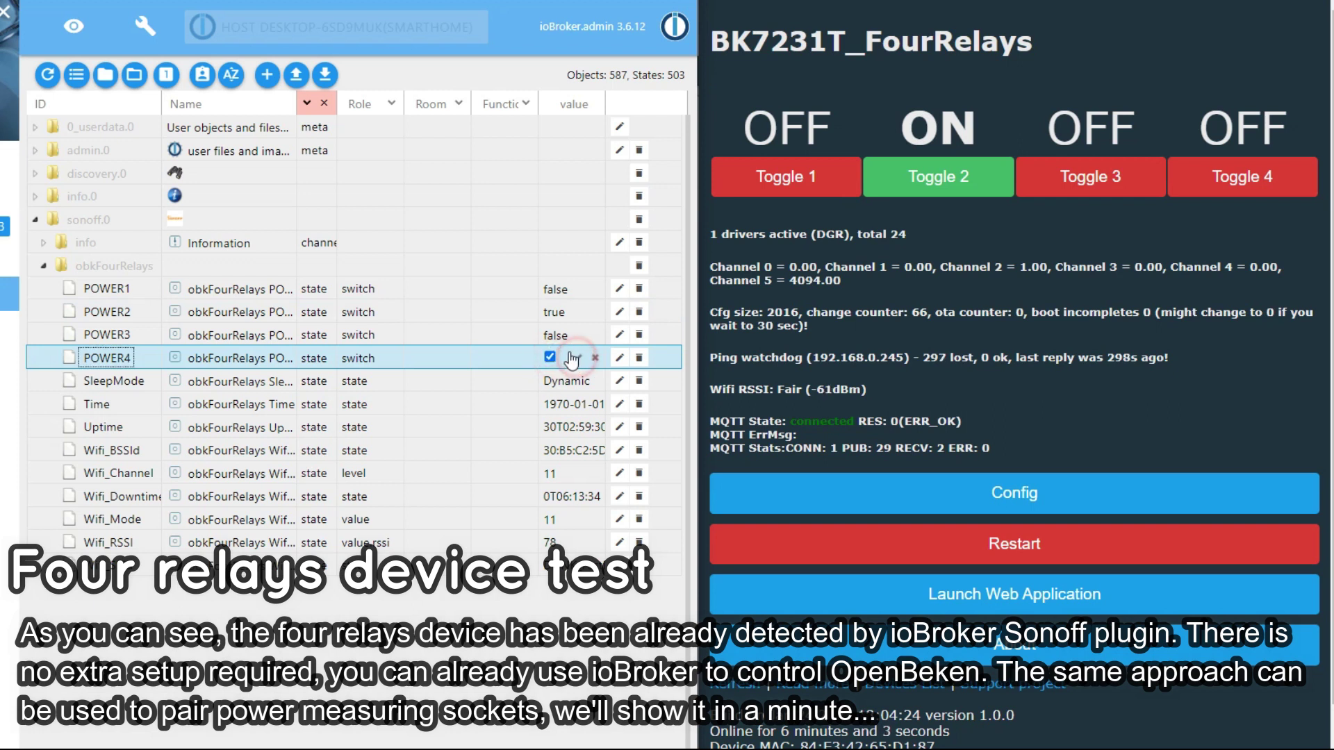
{"action": "left_click", "coordinate": [577, 357]}
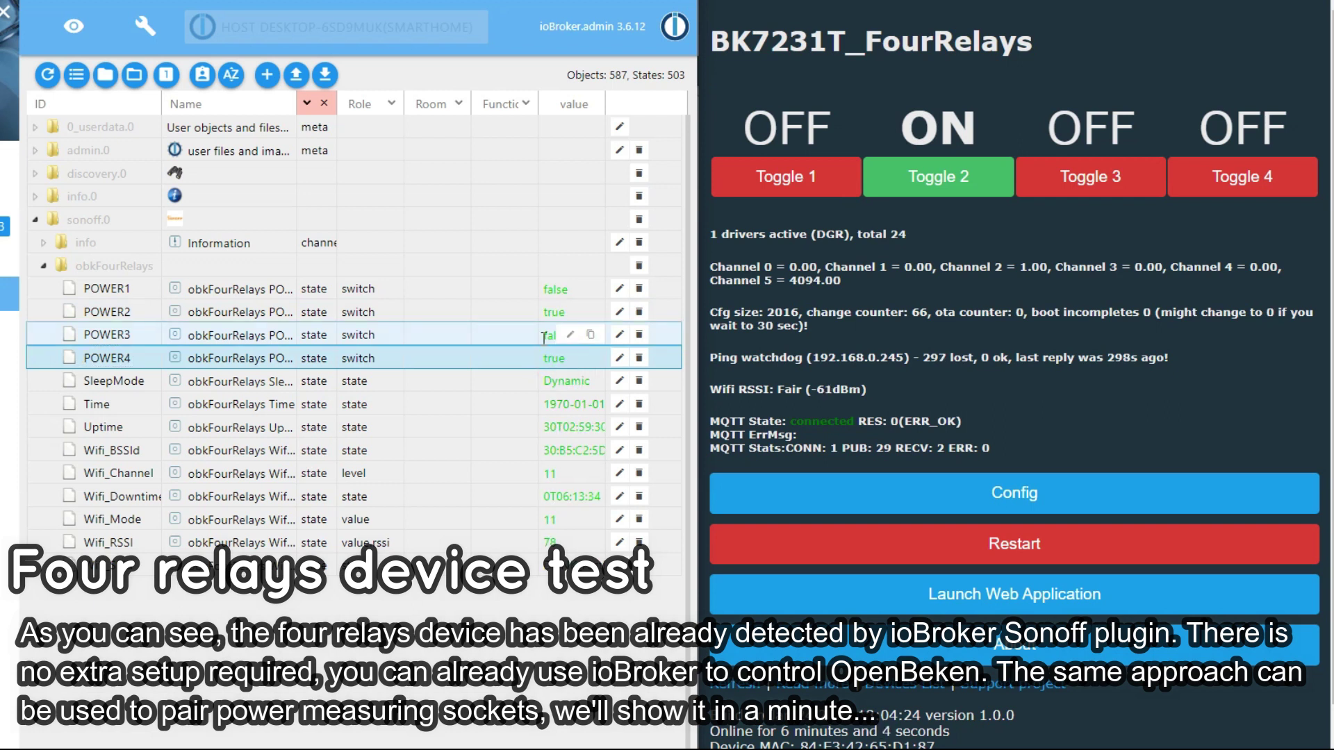
{"action": "left_click", "coordinate": [1228, 182]}
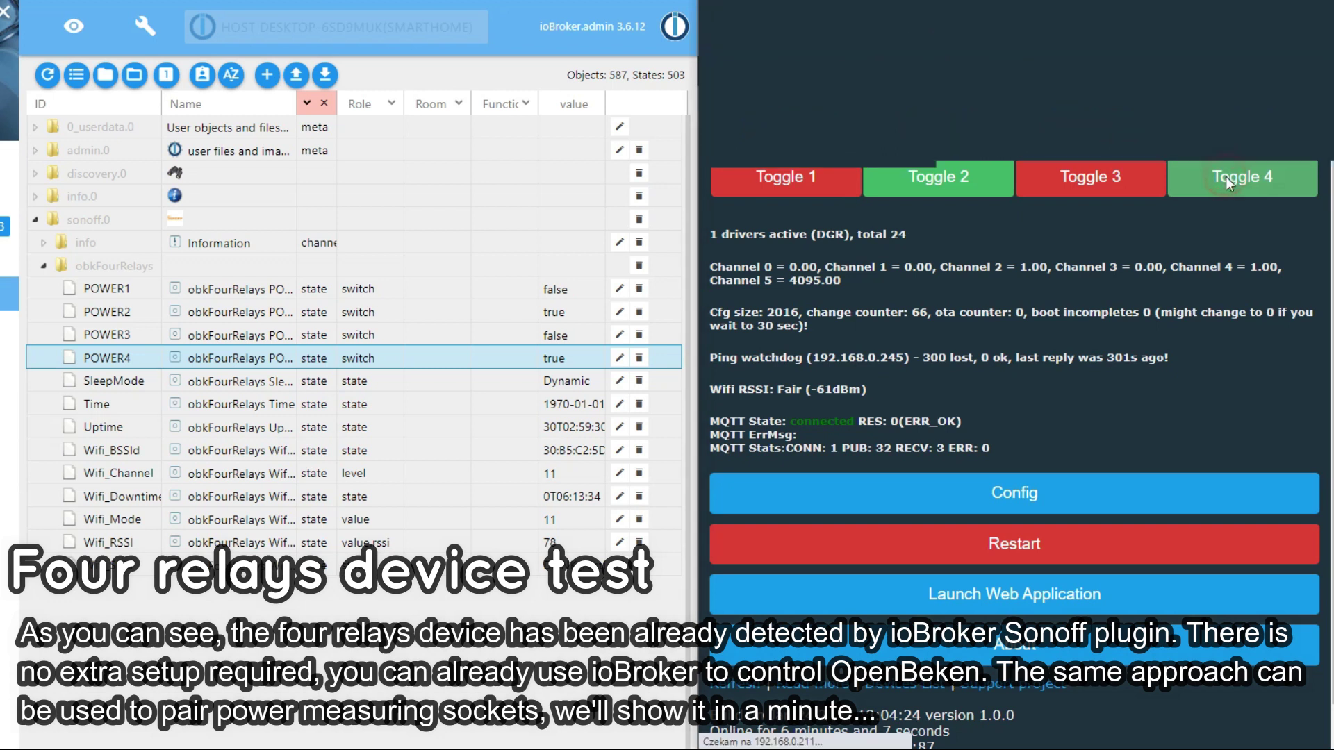
{"action": "left_click", "coordinate": [944, 182]}
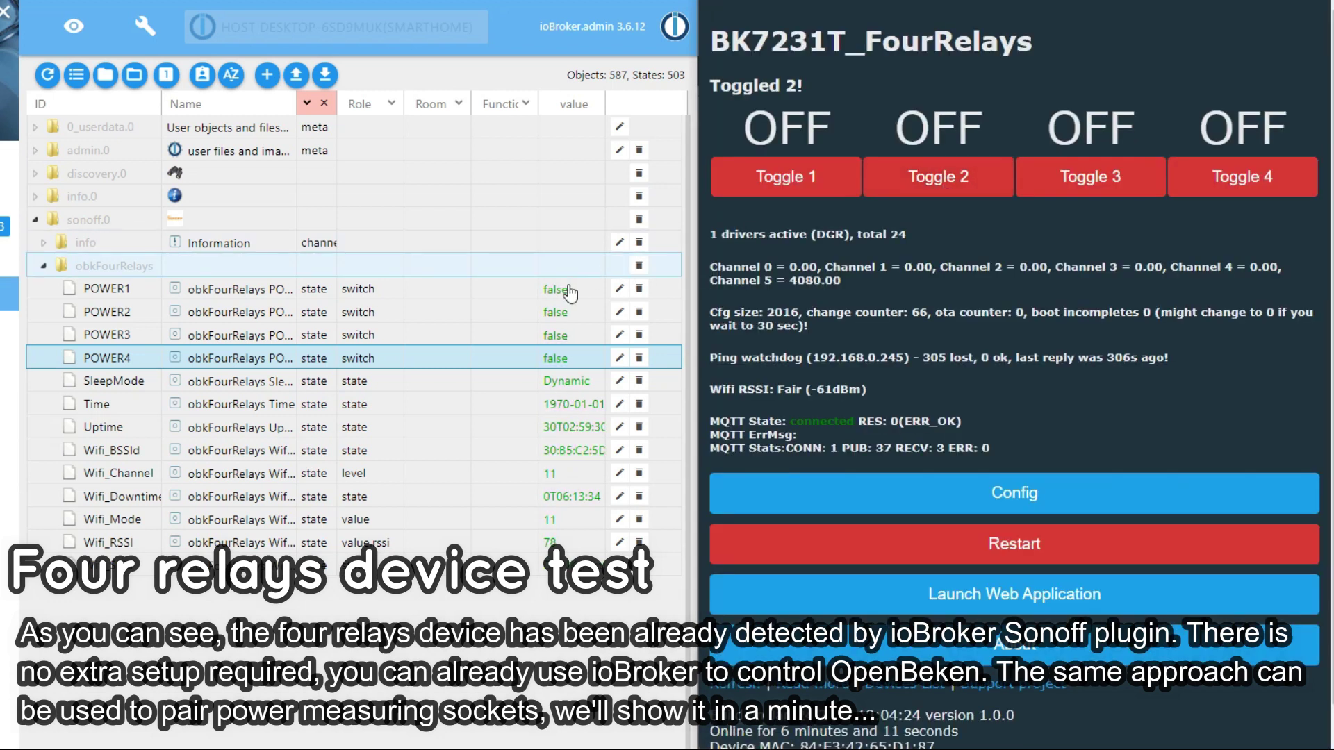
{"action": "left_click", "coordinate": [546, 287]}
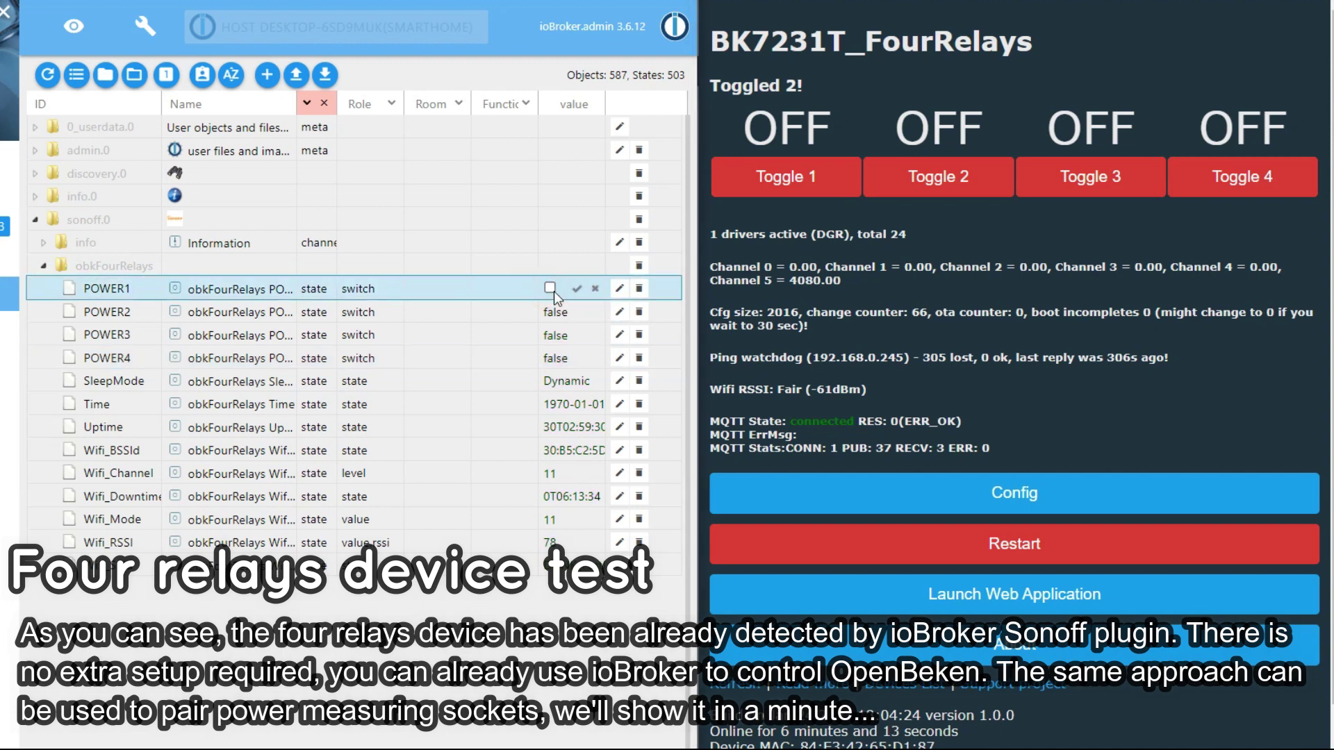
{"action": "left_click", "coordinate": [549, 287]}
{"action": "left_click", "coordinate": [576, 288]}
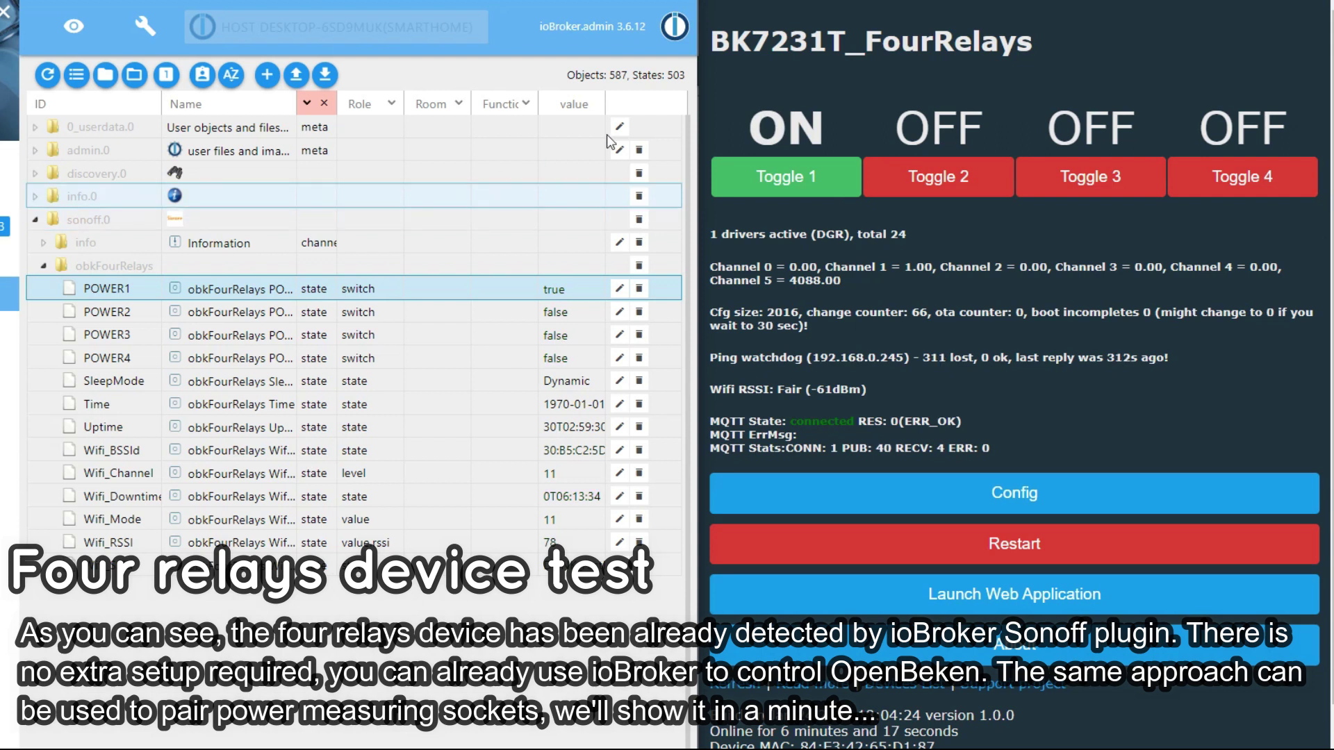
{"action": "left_click", "coordinate": [819, 179]}
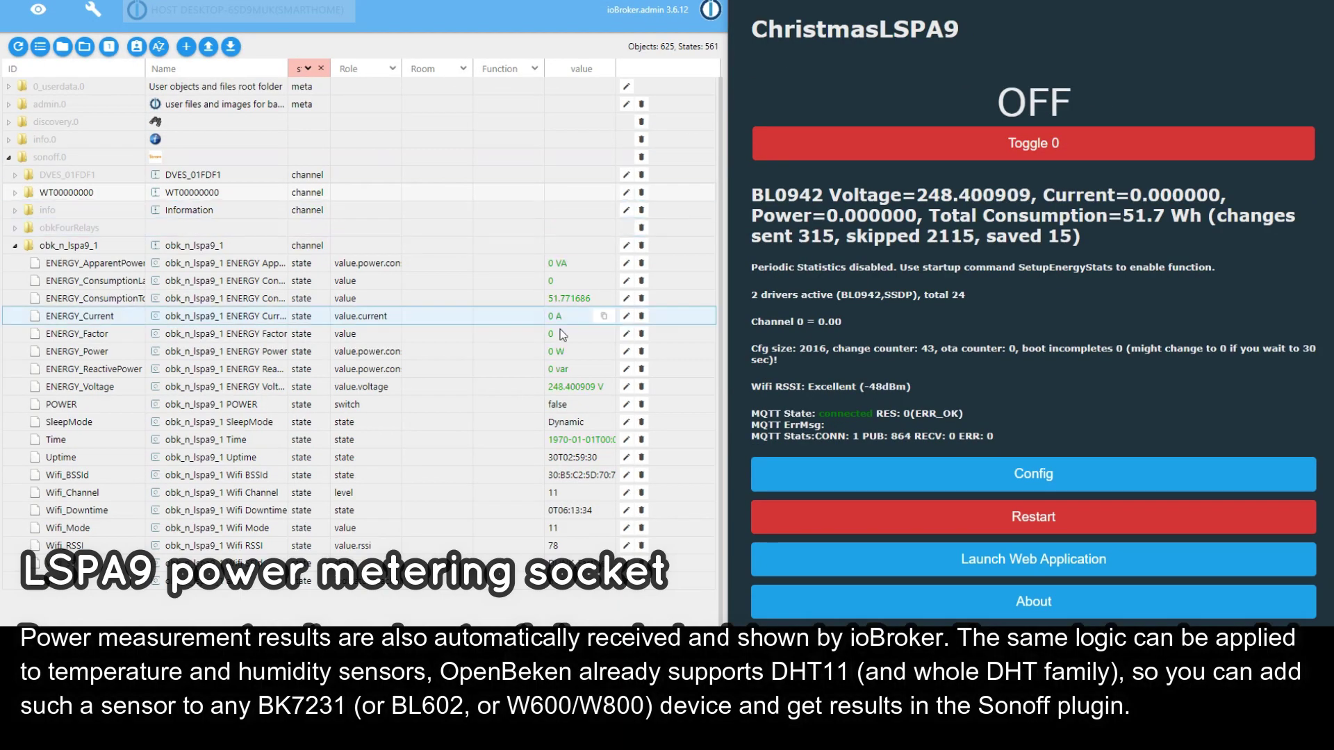
Set obk_n_lspa9_1 POWER to true and check the live Power reading of about 33.6 W.
{"action": "left_click", "coordinate": [570, 405]}
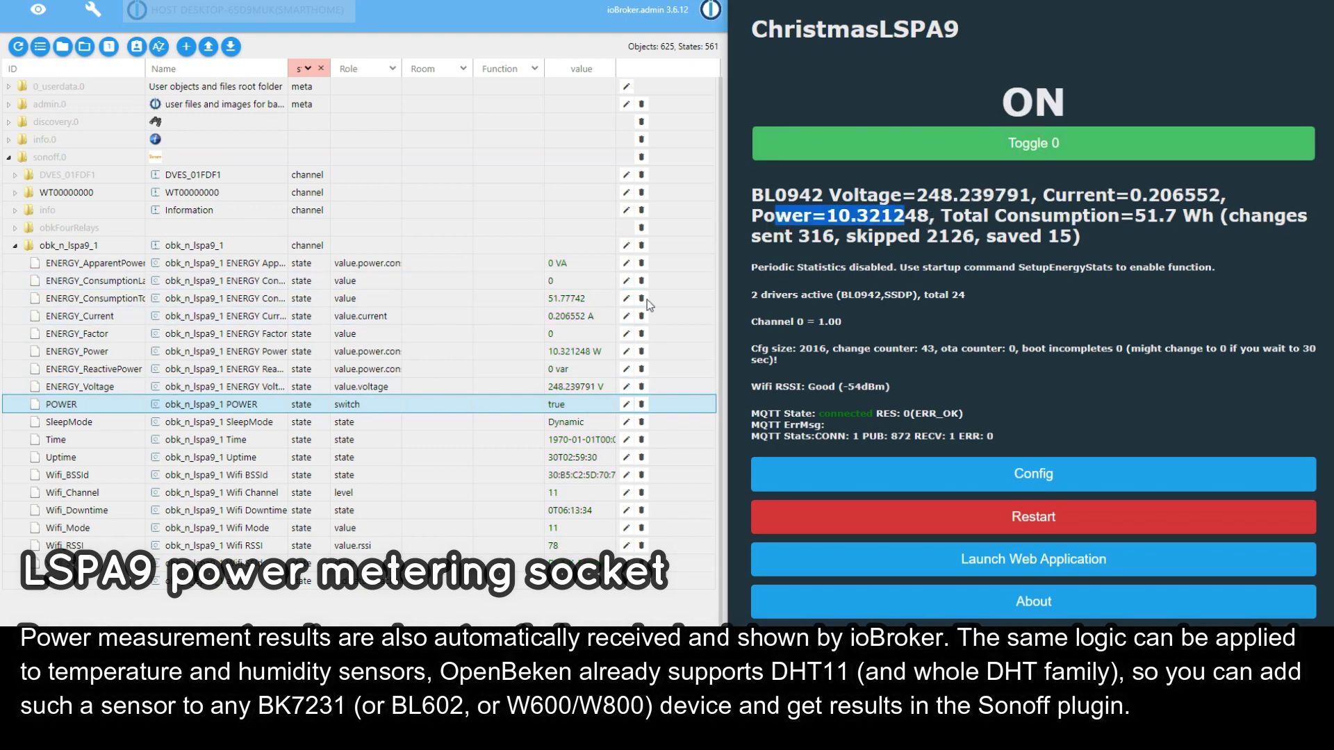
{"action": "left_click_drag", "start_coordinate": [751, 224], "coordinate": [923, 228]}
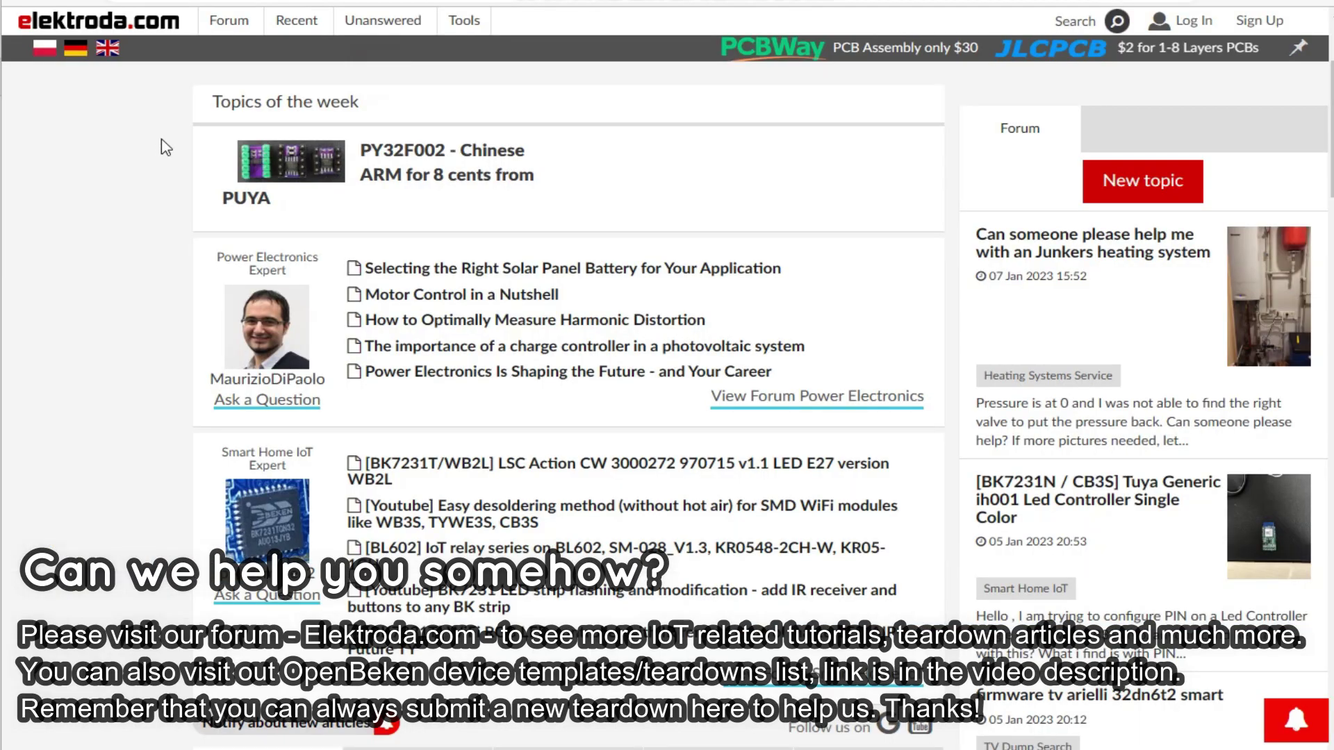
Load more elektroda.com teardown posts with View More, reaching the Lenovo lightstrip and cloudcutter tutorials.
{"action": "scroll", "coordinate": [166, 148], "scroll_direction": "down", "scroll_amount": 15}
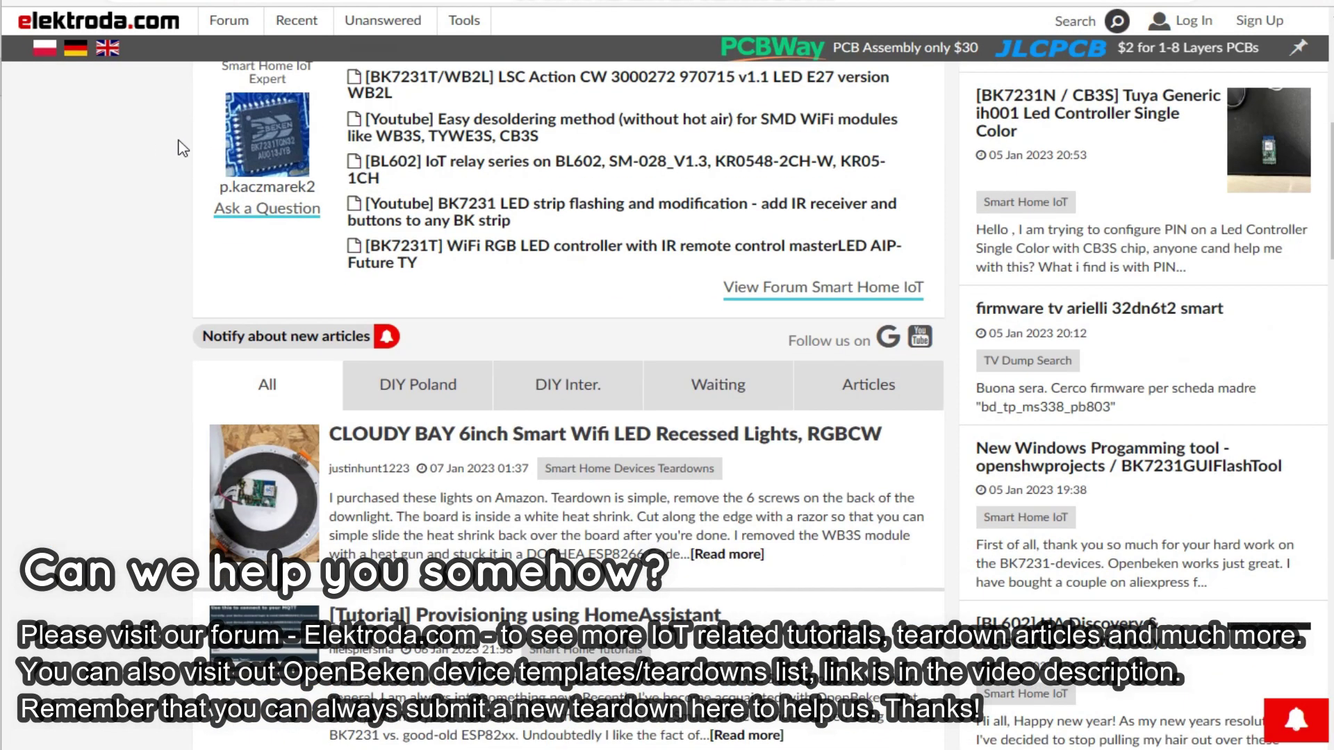
{"action": "scroll", "coordinate": [186, 145], "scroll_direction": "down", "scroll_amount": 14}
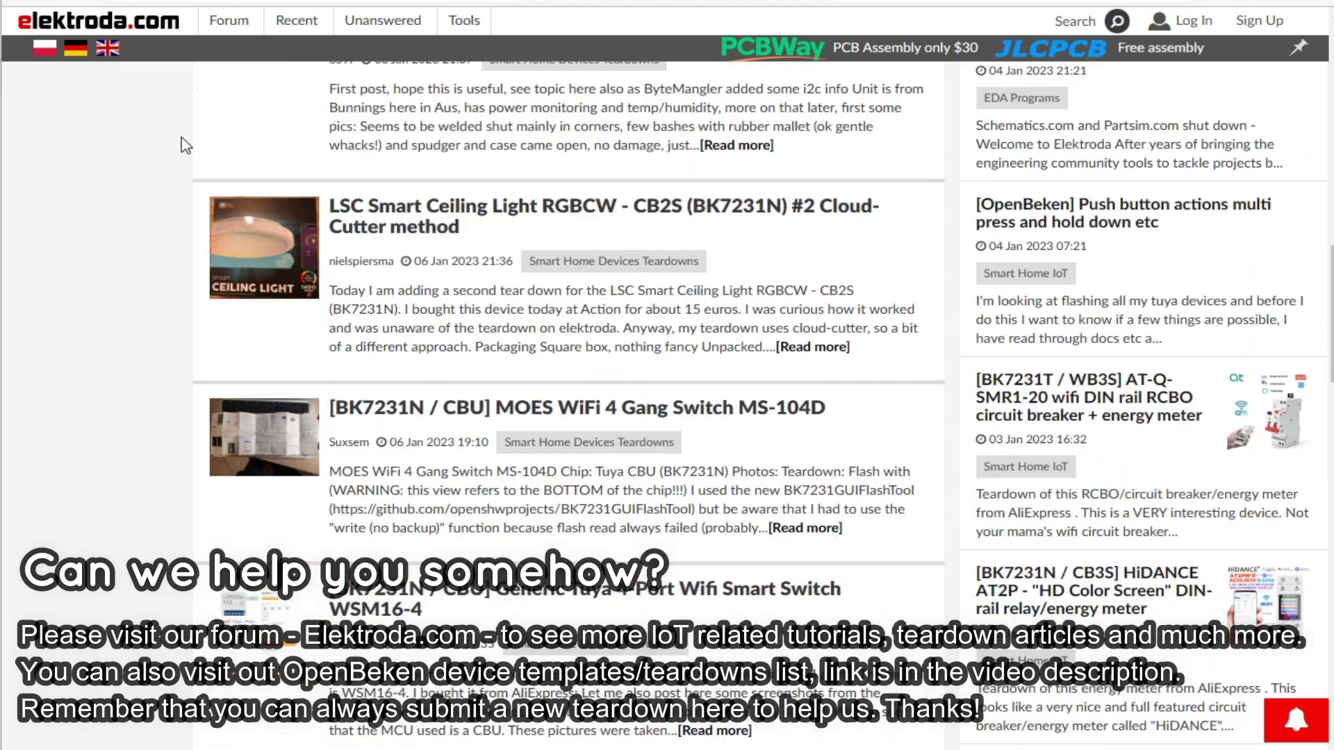
{"action": "scroll", "coordinate": [186, 143], "scroll_direction": "down", "scroll_amount": 10}
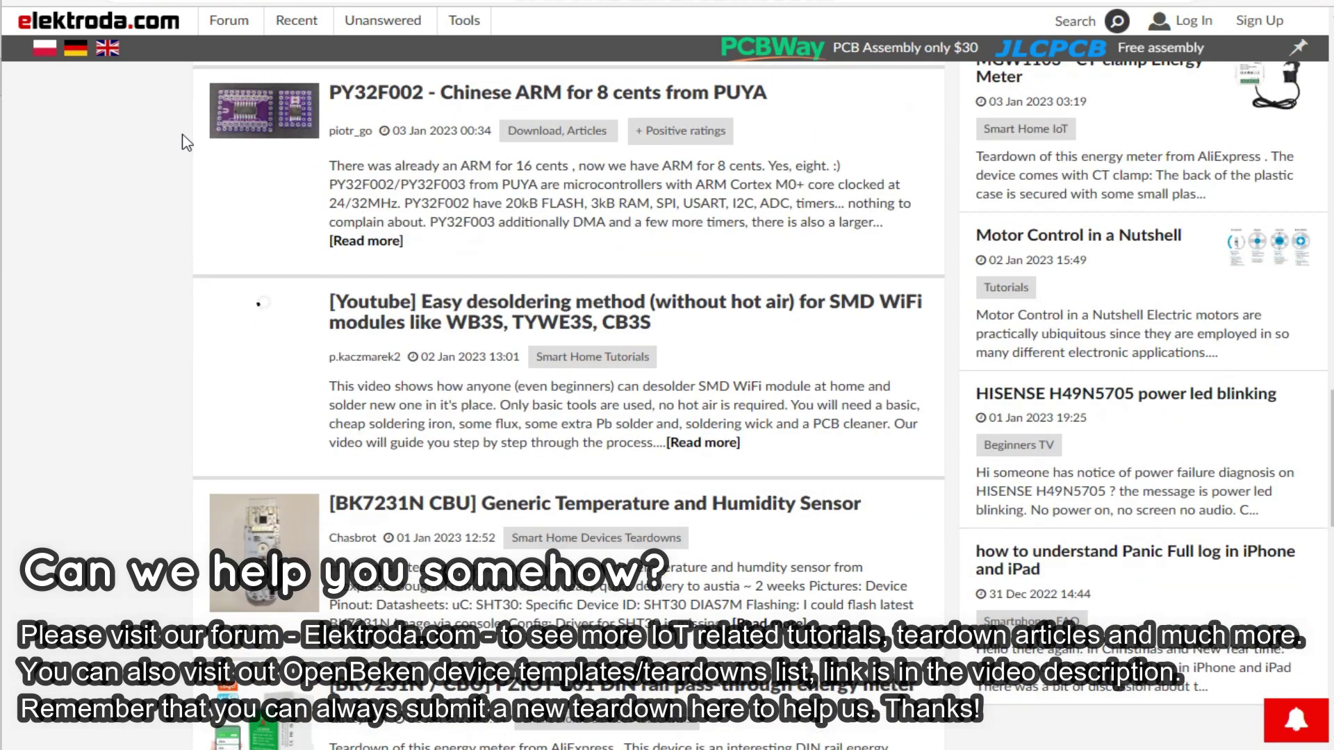
{"action": "scroll", "coordinate": [188, 141], "scroll_direction": "down", "scroll_amount": 7}
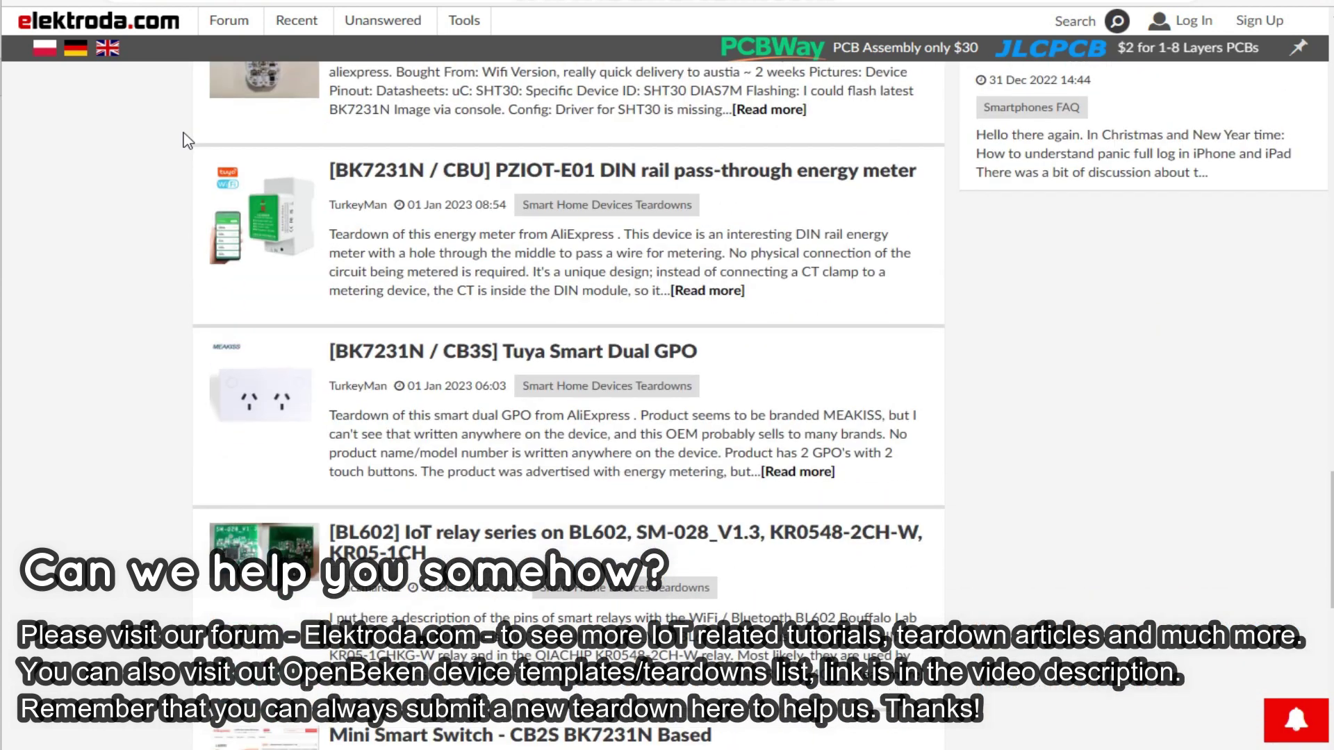
{"action": "scroll", "coordinate": [188, 139], "scroll_direction": "down", "scroll_amount": 9}
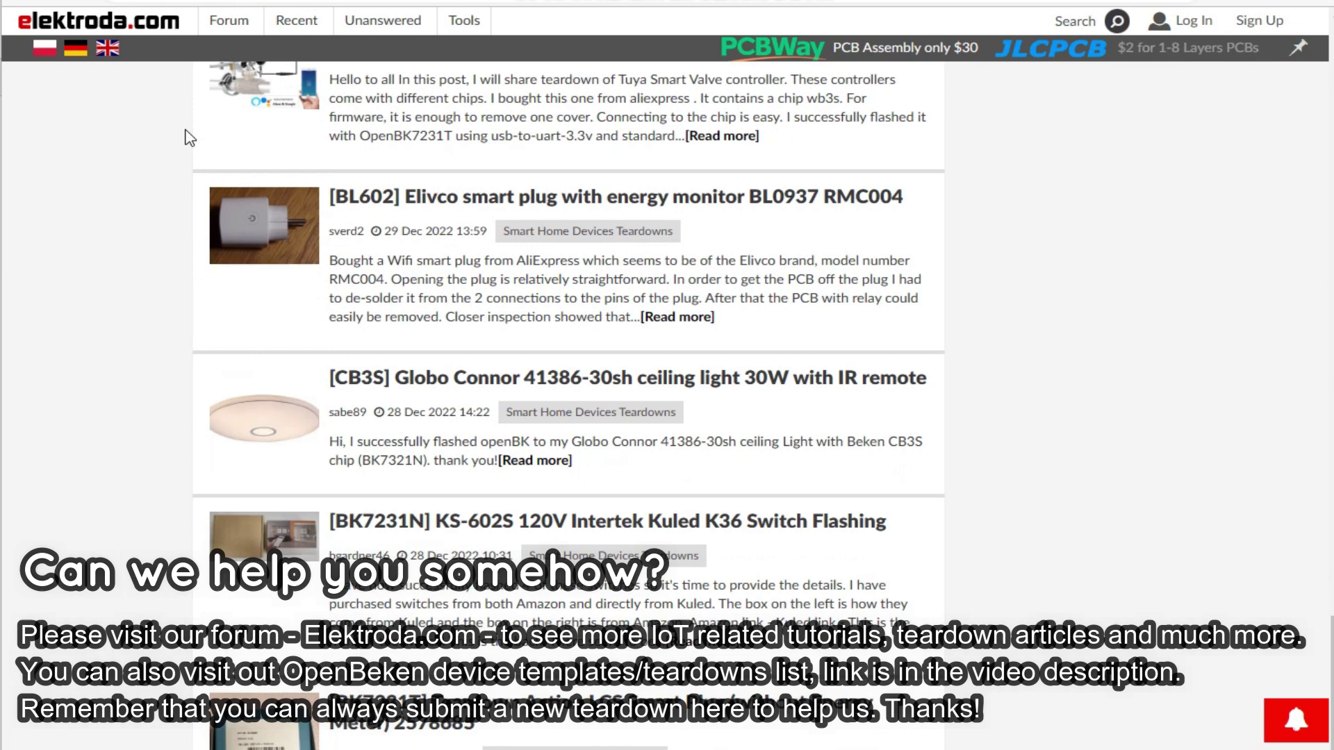
{"action": "scroll", "coordinate": [601, 522], "scroll_direction": "down", "scroll_amount": 1}
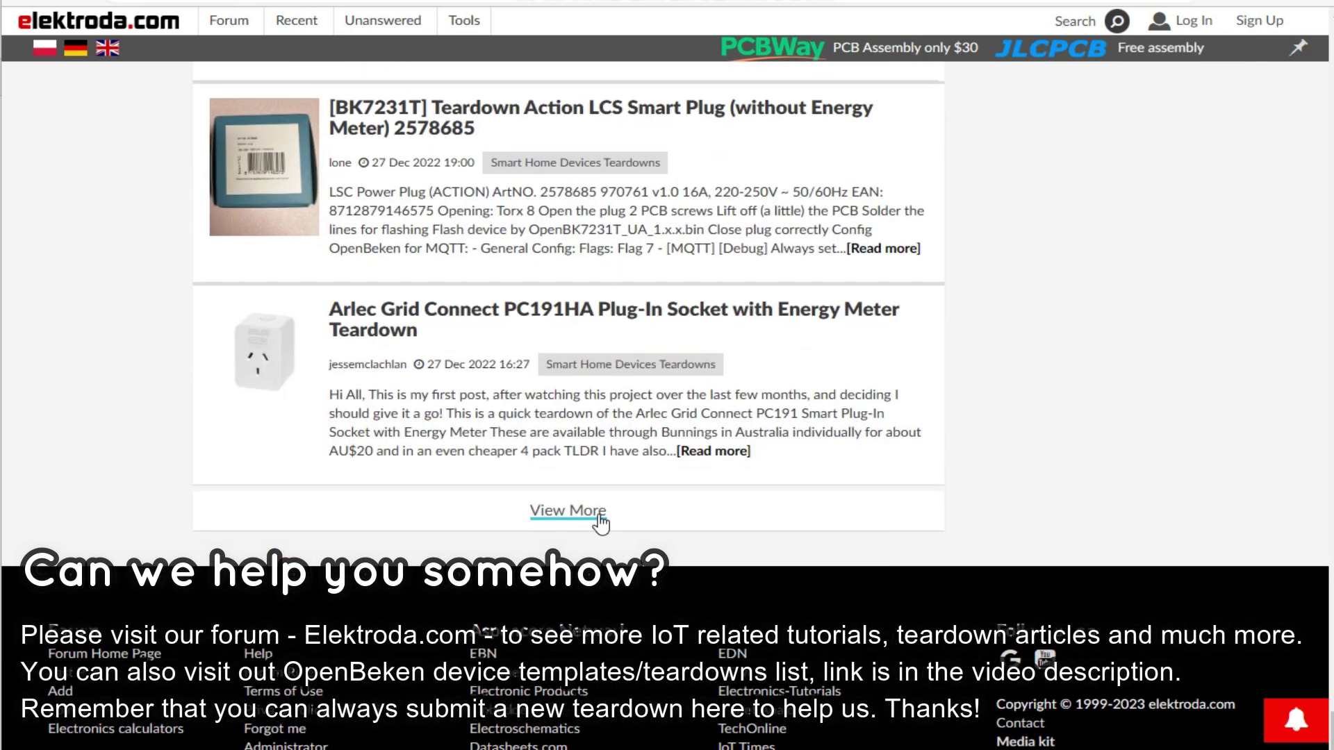
{"action": "left_click", "coordinate": [599, 514]}
{"action": "scroll", "coordinate": [1084, 351], "scroll_direction": "down", "scroll_amount": 6}
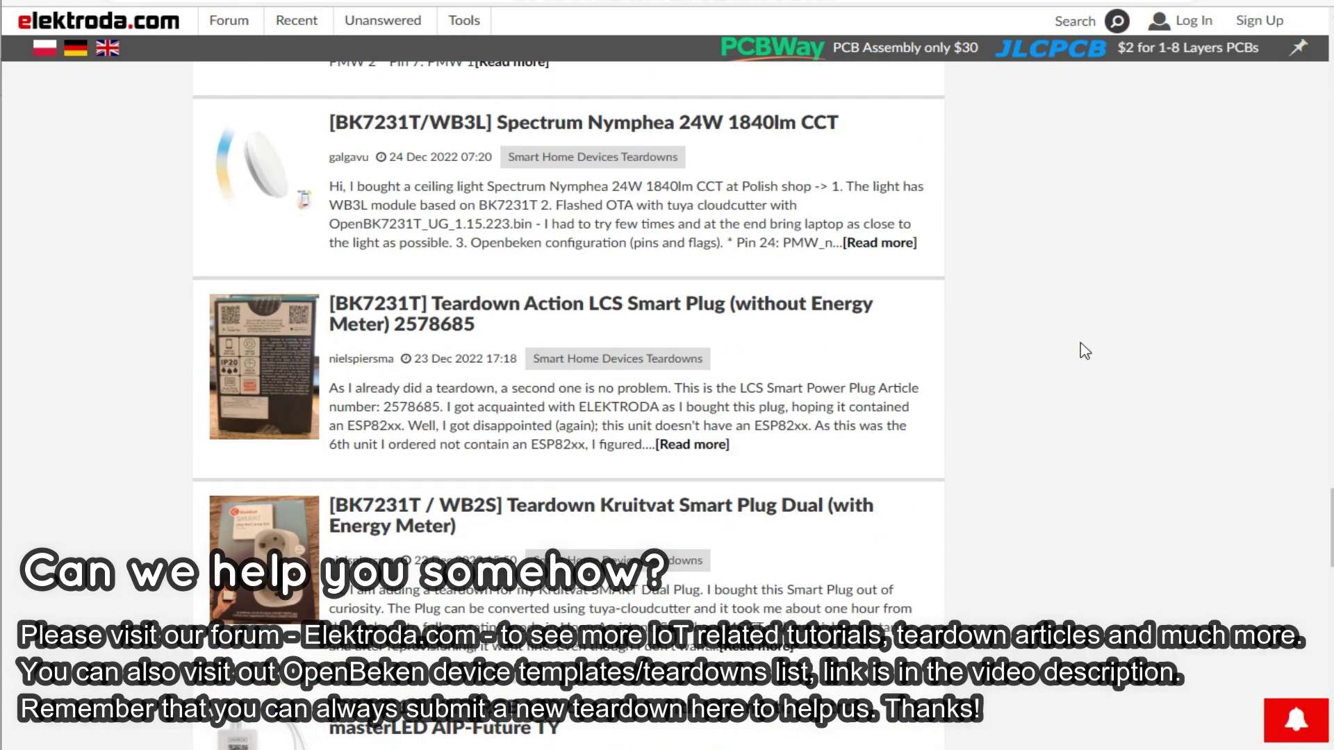
{"action": "scroll", "coordinate": [1086, 350], "scroll_direction": "down", "scroll_amount": 6}
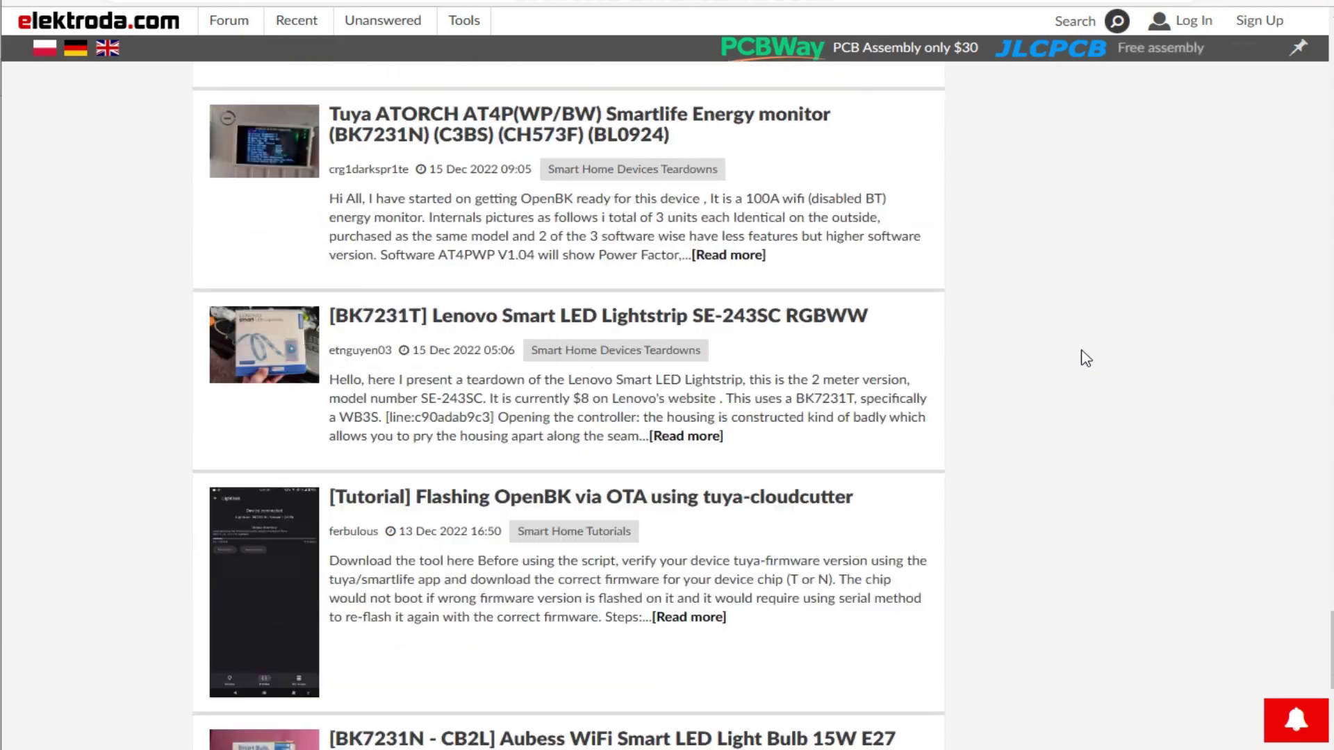